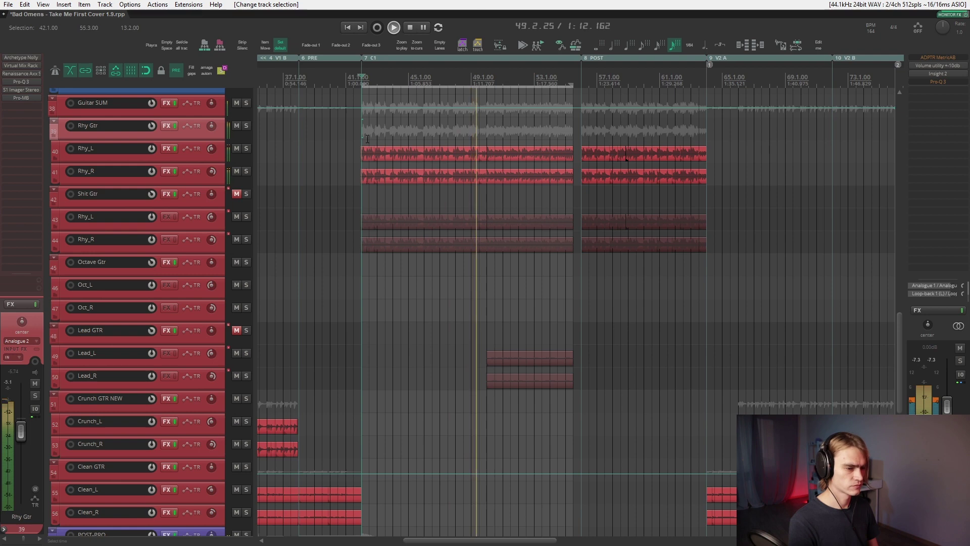
Step: Stop playback, unmute the Shit Gtr folder track and select it
key(space)
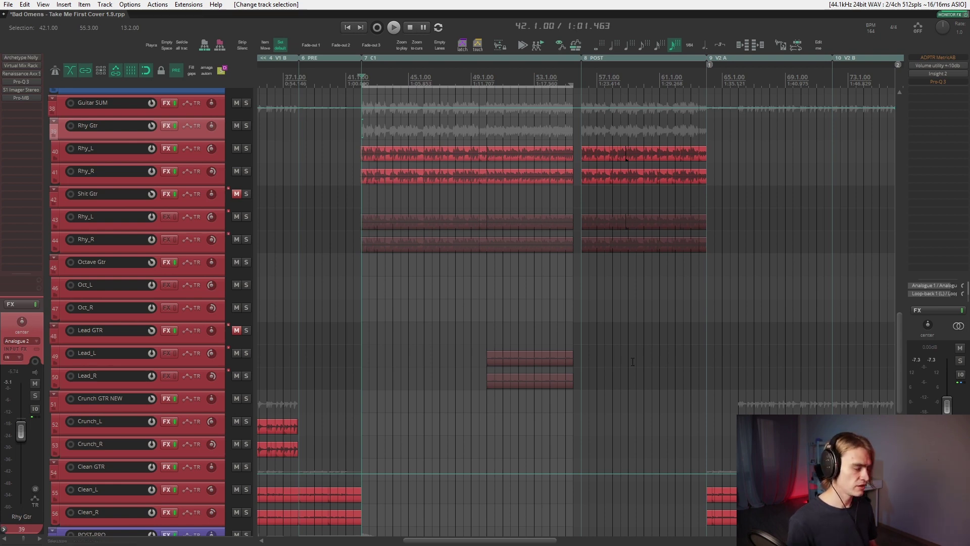
click(236, 194)
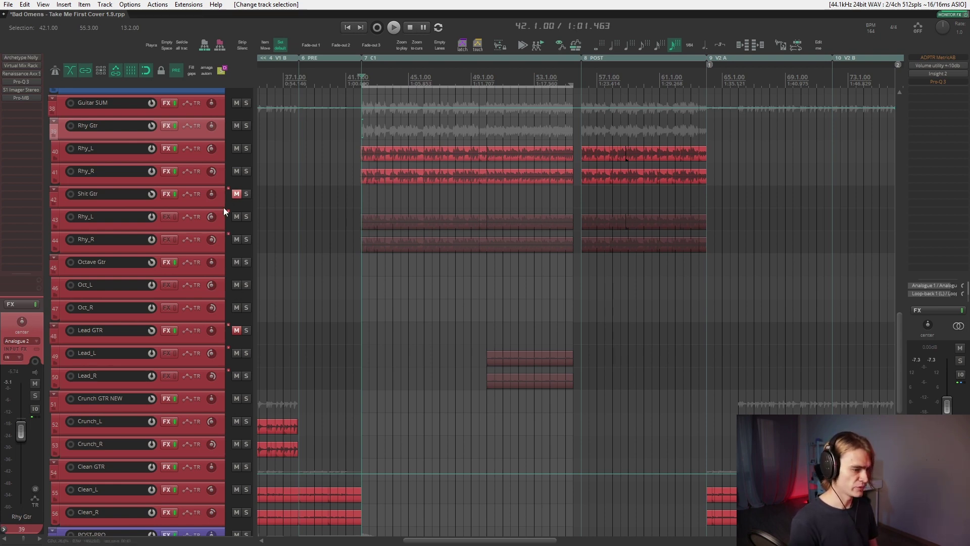
click(217, 202)
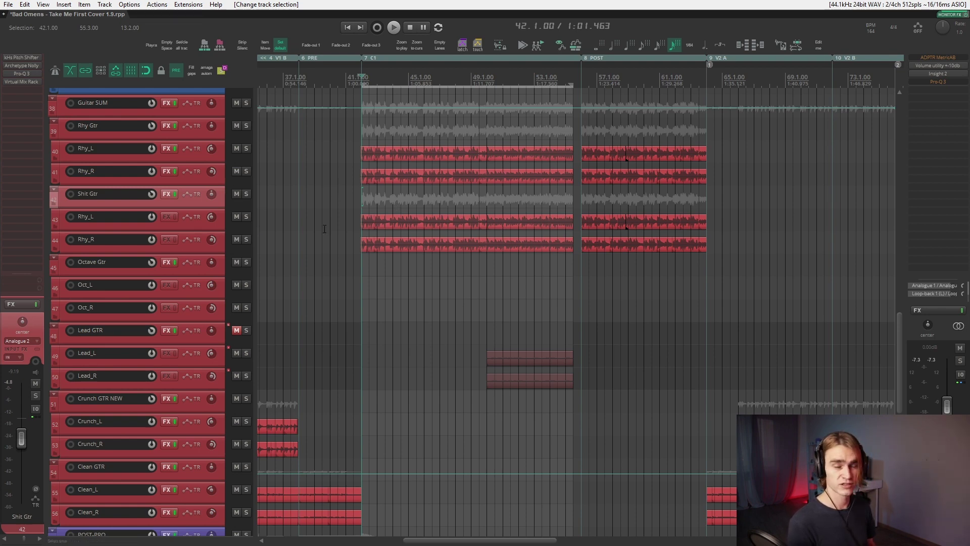
Step: Select the C1 section clips on the Rhy_L and Rhy_R tracks inside the Shit Gtr folder
click(222, 175)
click(220, 137)
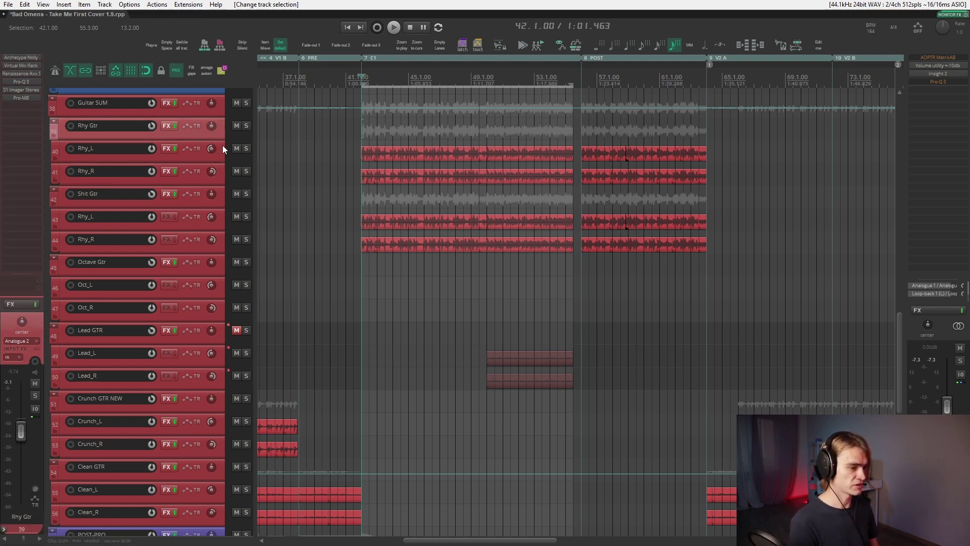
click(354, 151)
drag(351, 206, 596, 253)
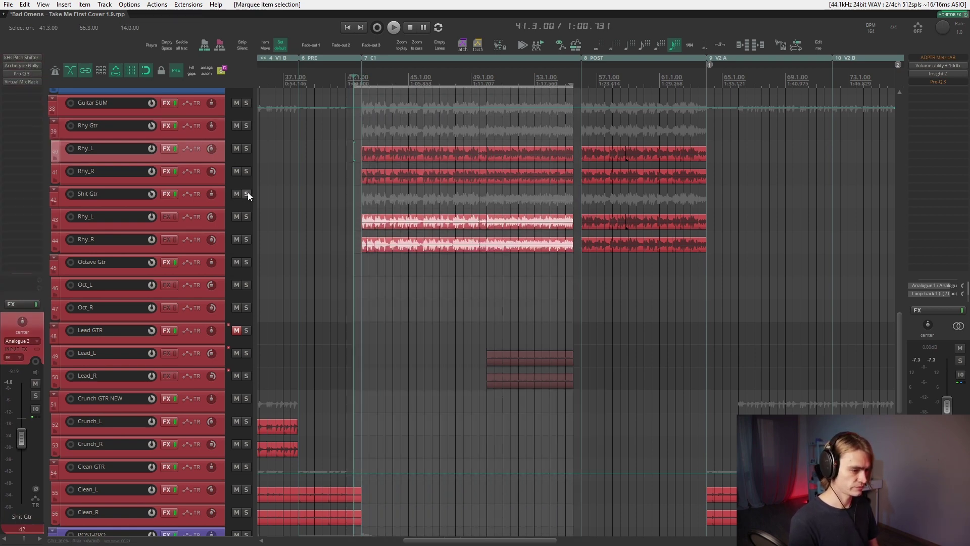
Step: Solo the Shit Gtr folder and listen to it alone over the C1 section
key(alt+s)
key(space)
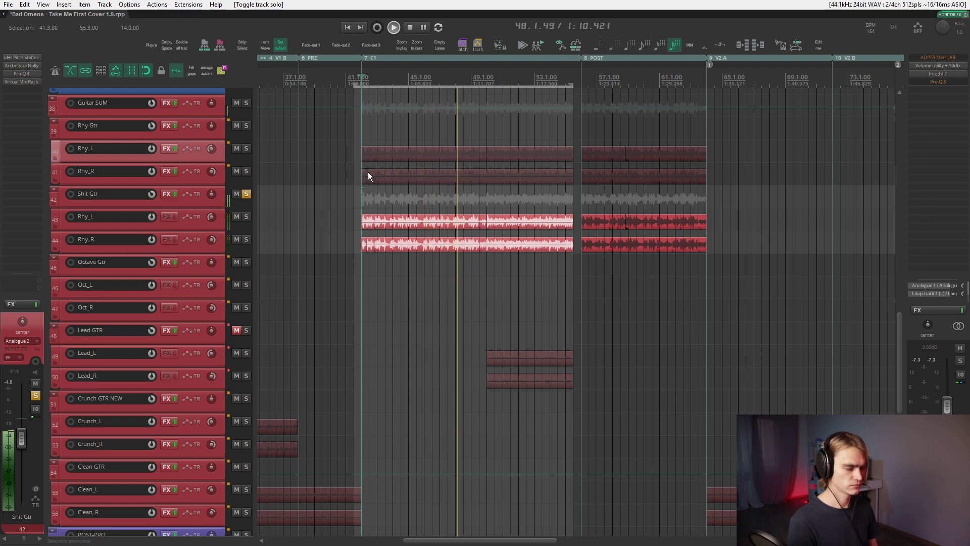
key(space)
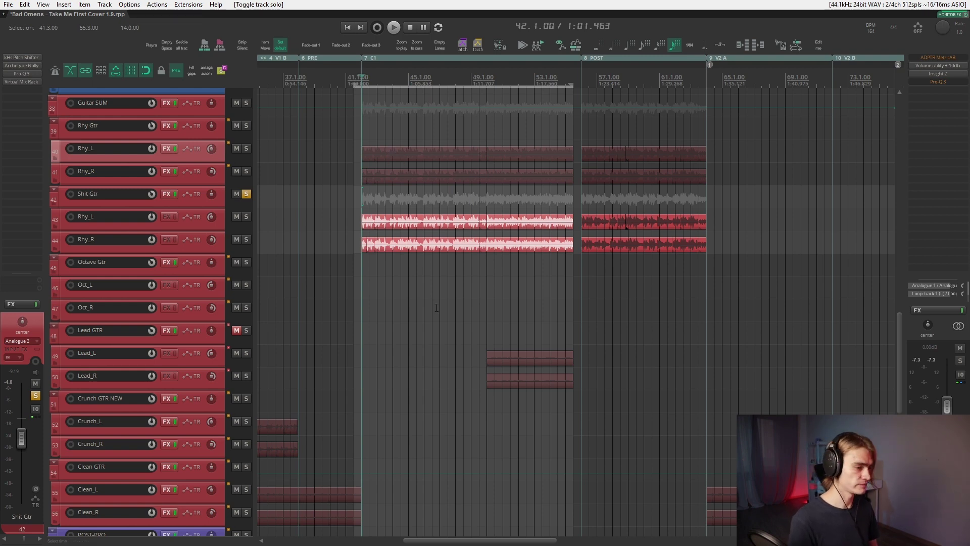
Step: Solo the Rhy Gtr and Shit Gtr folders together and listen to their blend from the start of C1
click(246, 125)
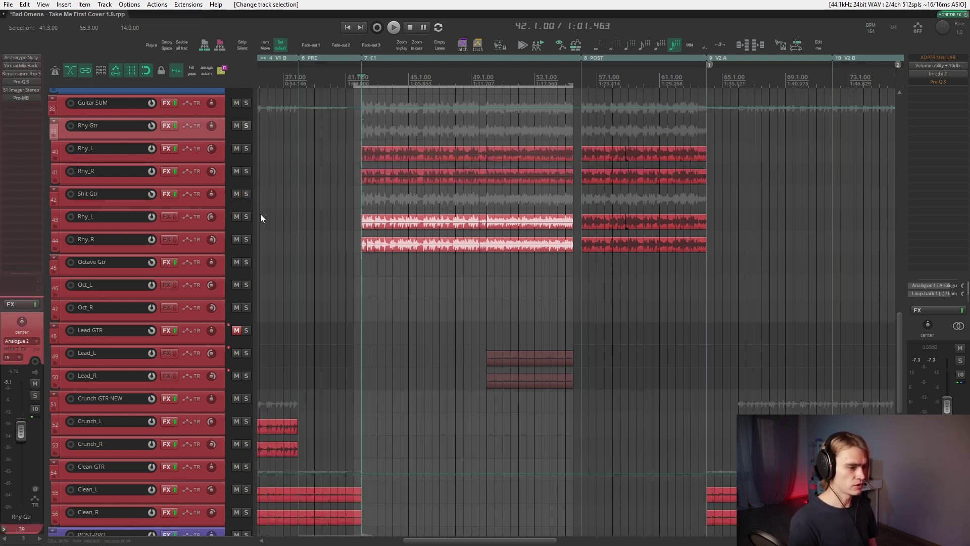
click(246, 193)
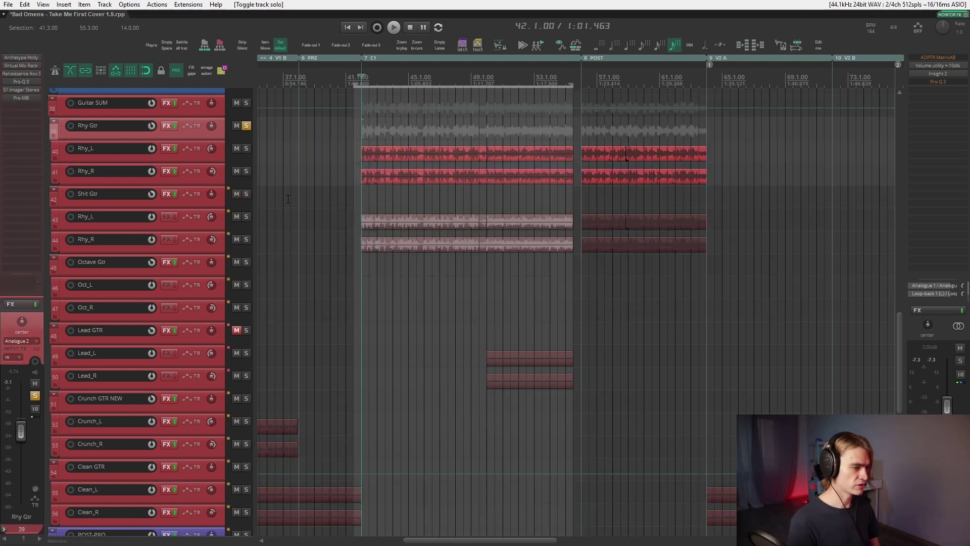
click(246, 194)
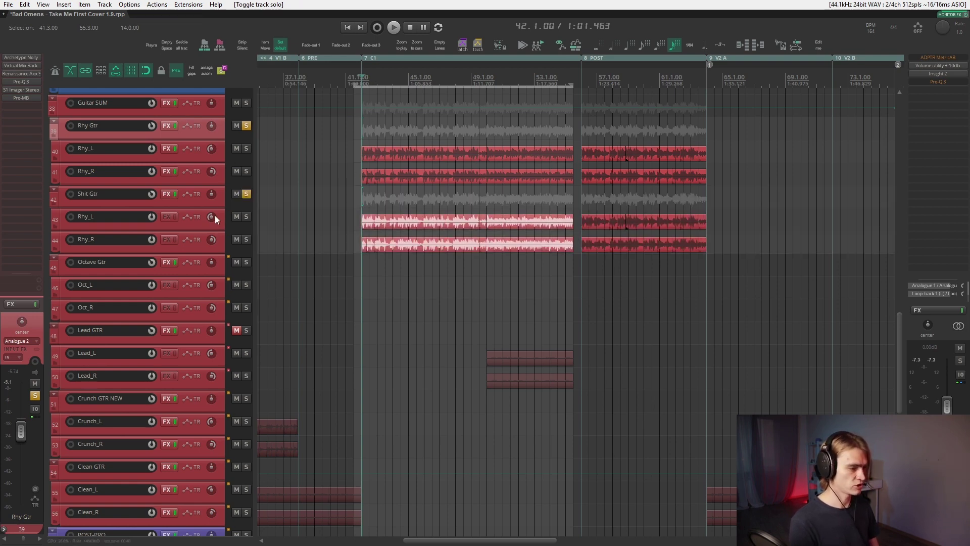
key(space)
click(222, 202)
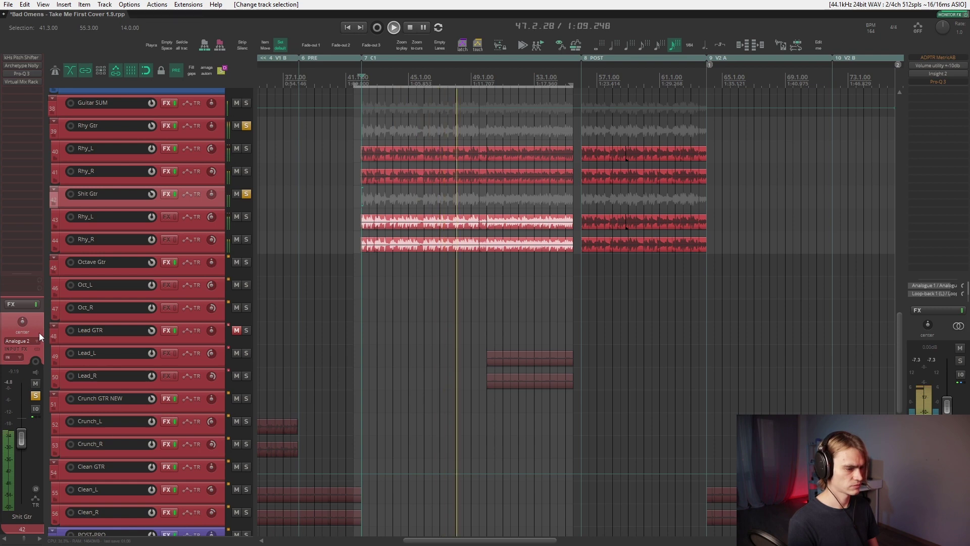
key(space)
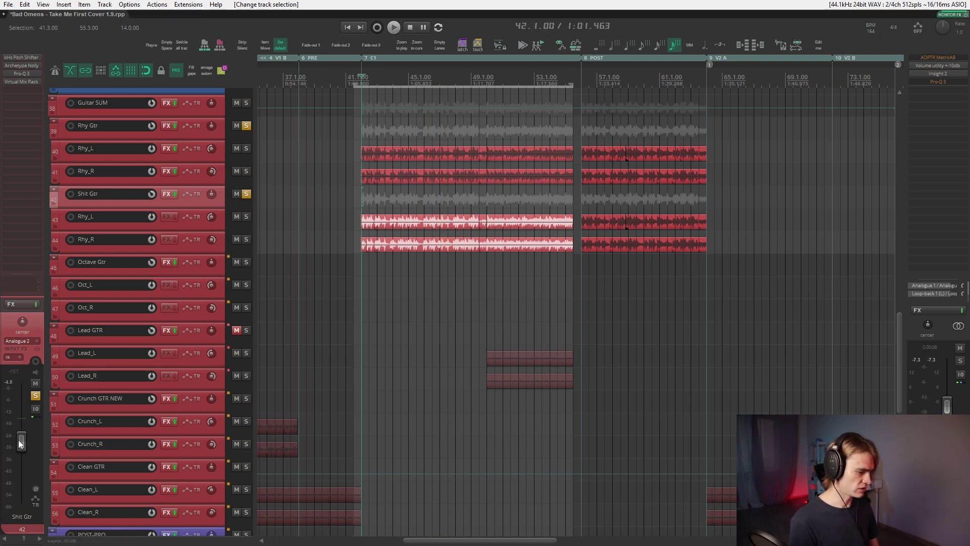
Step: Compare the guitar blend with and without Shit Gtr by lowering and restoring its volume fader during playback
drag(20, 444, 20, 507)
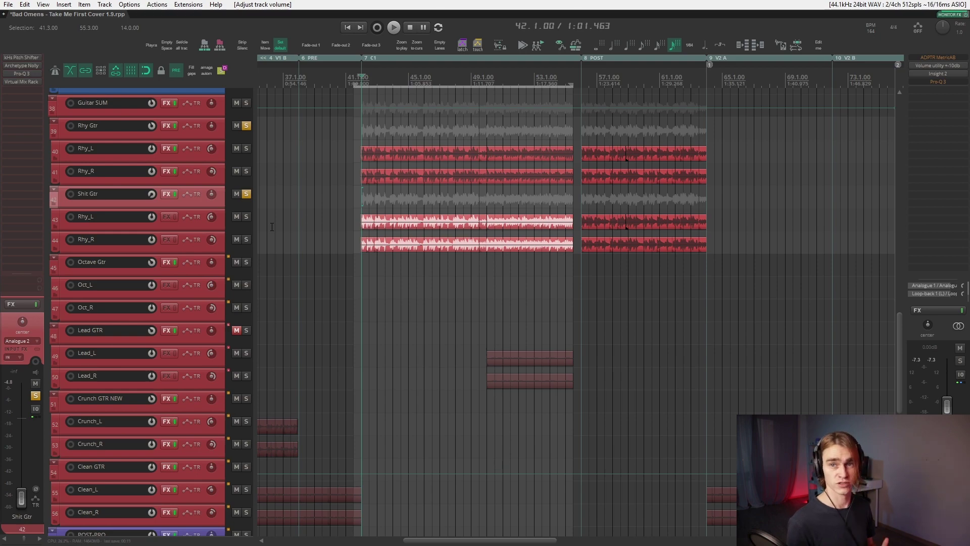
key(space)
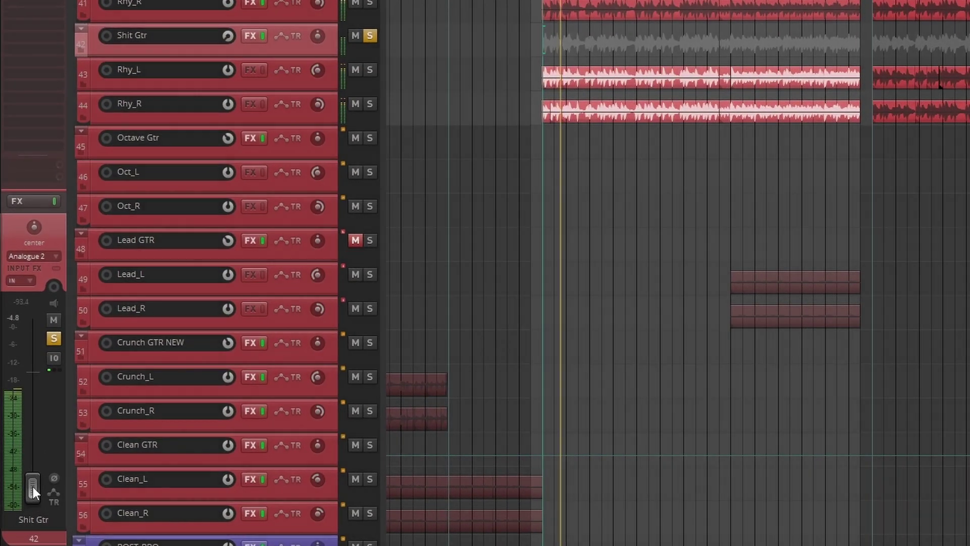
drag(33, 487, 38, 399)
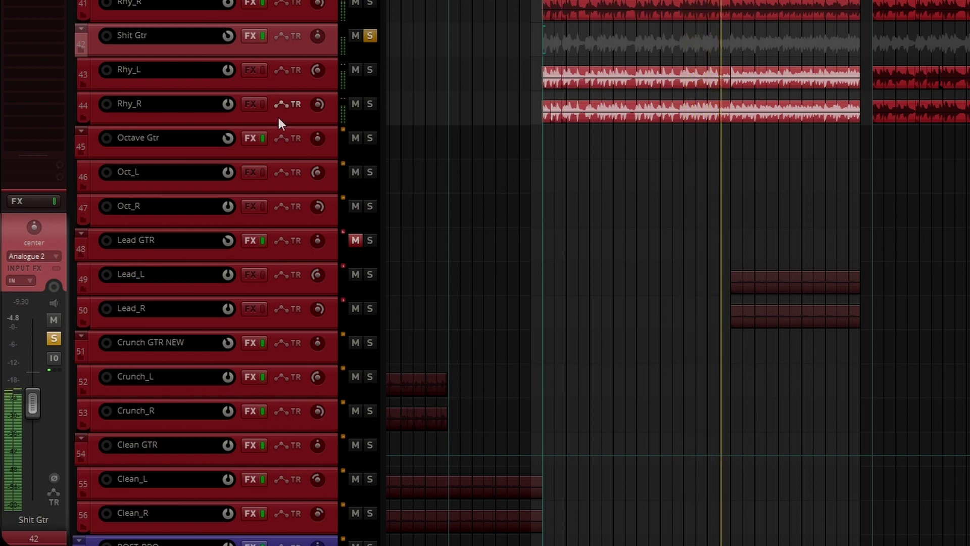
drag(34, 399, 32, 492)
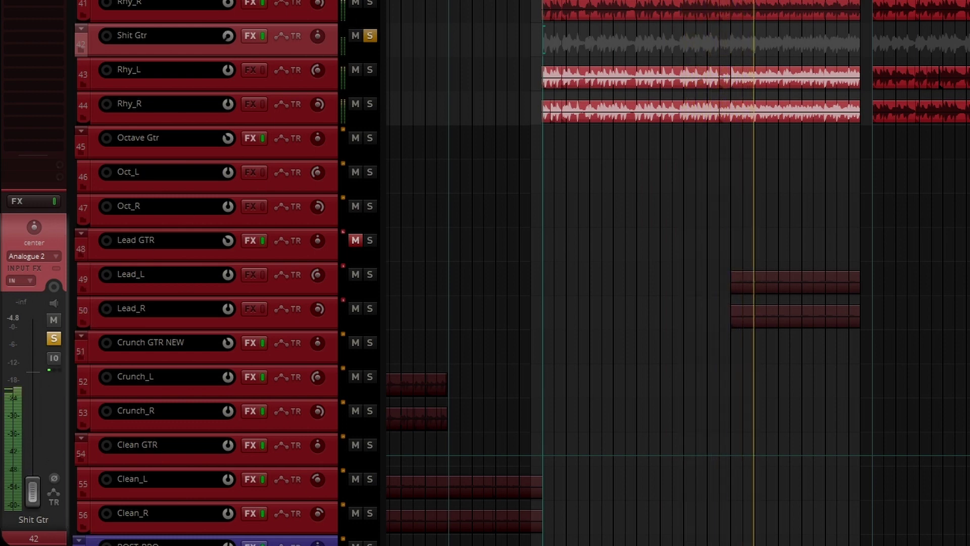
key(ctrl+z)
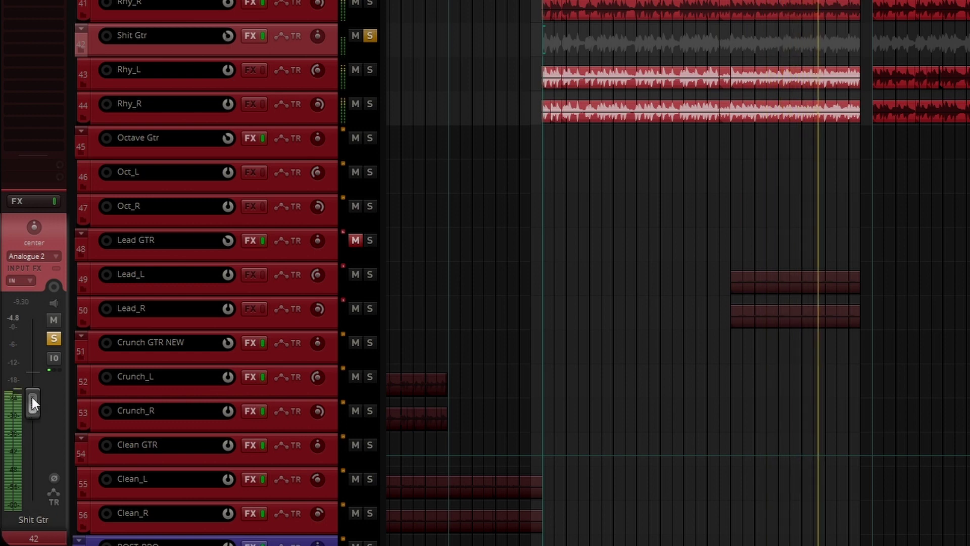
drag(31, 397, 27, 499)
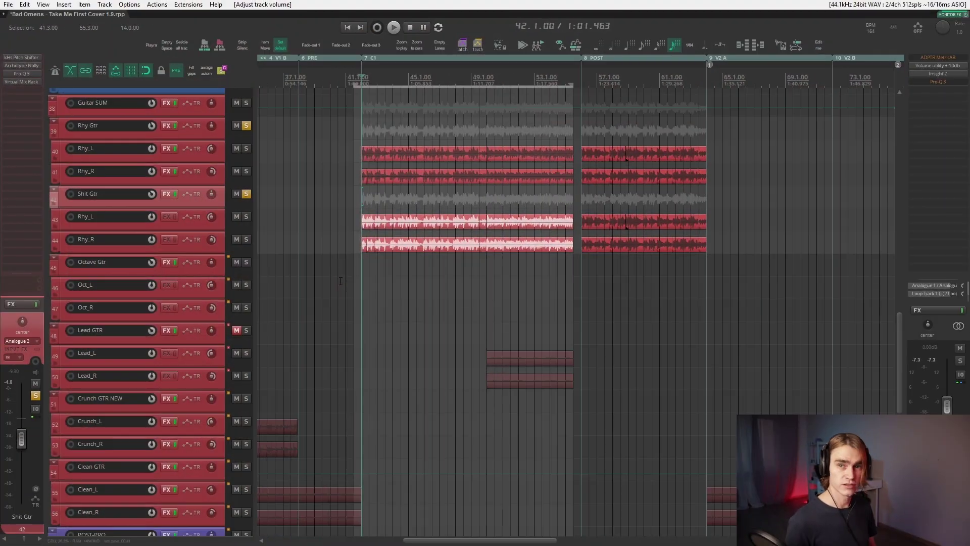
Step: Unsolo the Rhy Gtr folder and select the C1 clips on its Rhy_L and Rhy_R tracks
click(226, 203)
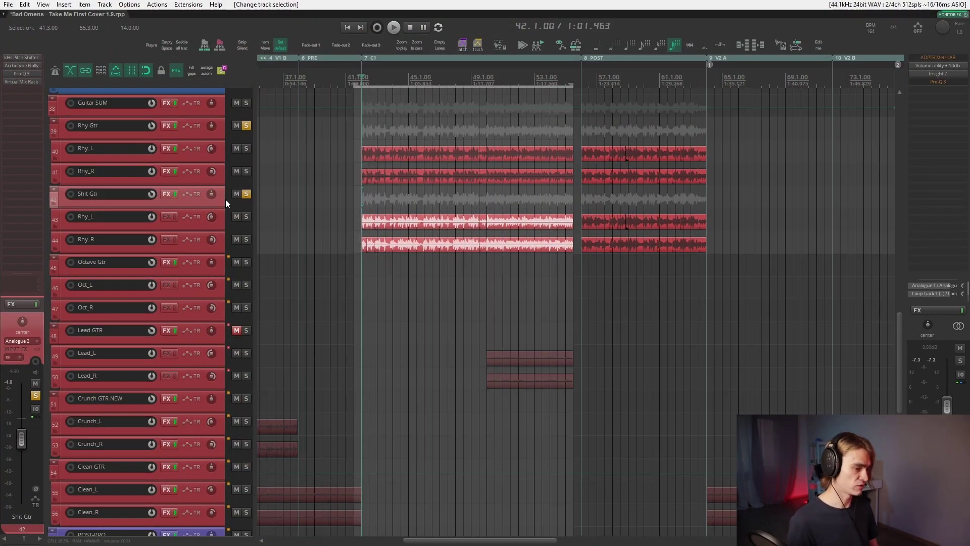
click(246, 125)
click(363, 155)
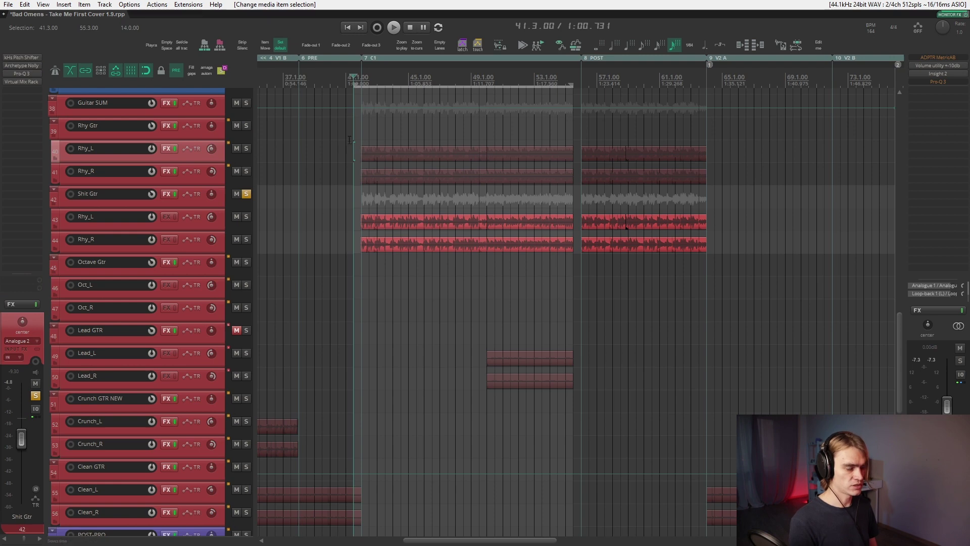
drag(351, 150, 573, 182)
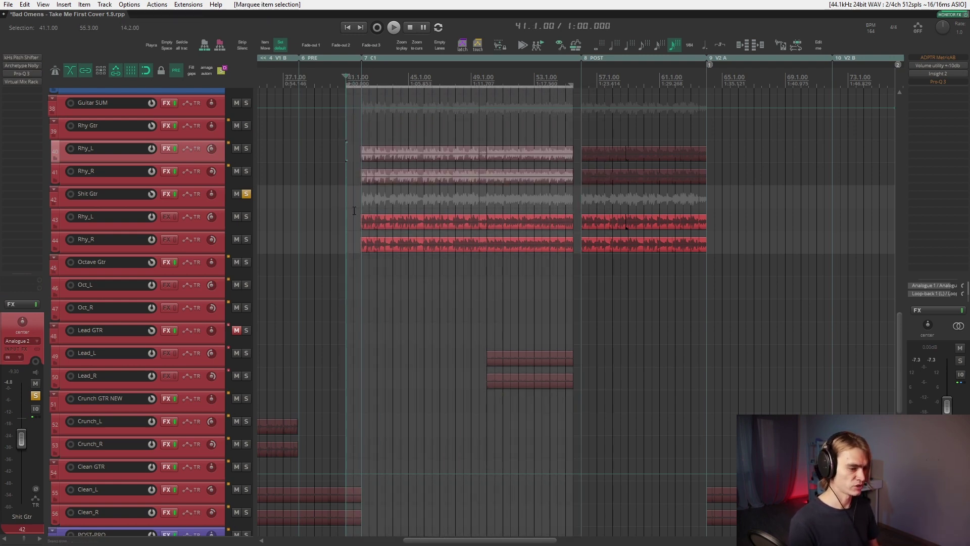
Step: Open the Pitch Shifter plugin on the Shit Gtr track and examine its pitch, mix and compensation settings
click(219, 201)
click(31, 60)
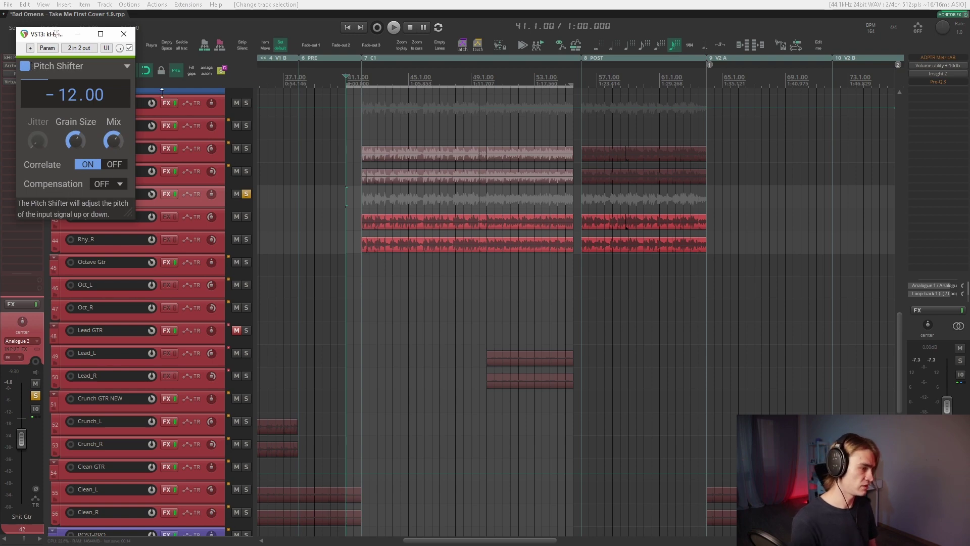
drag(45, 35, 206, 87)
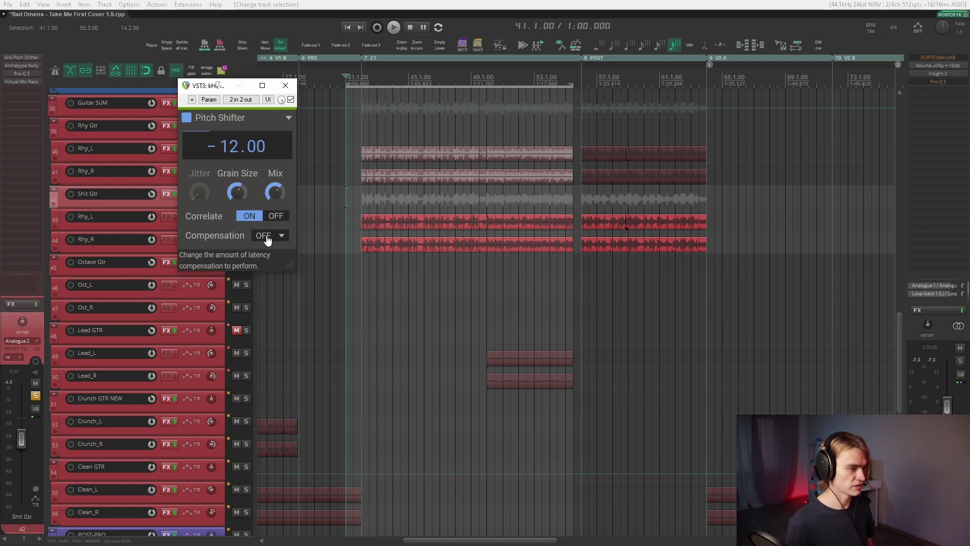
Step: Bypass the plugins after the Pitch Shifter on Shit Gtr and play C1 while toggling the Pitch Shifter's bypass
key(b)
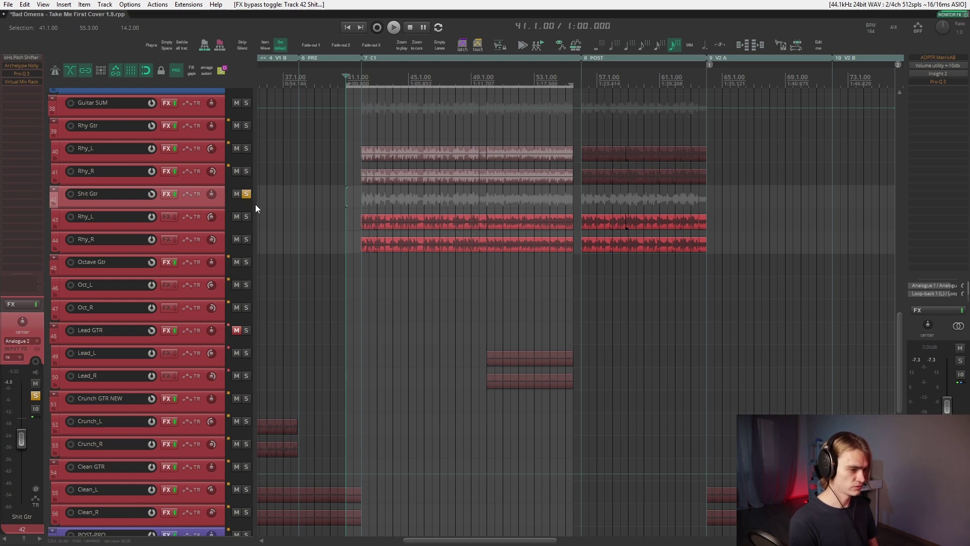
key(space)
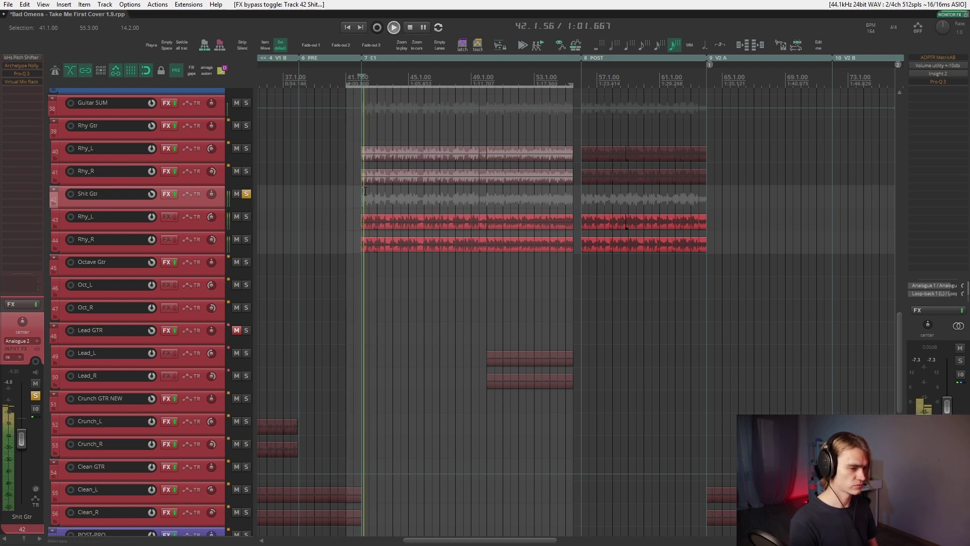
shift+click(32, 57)
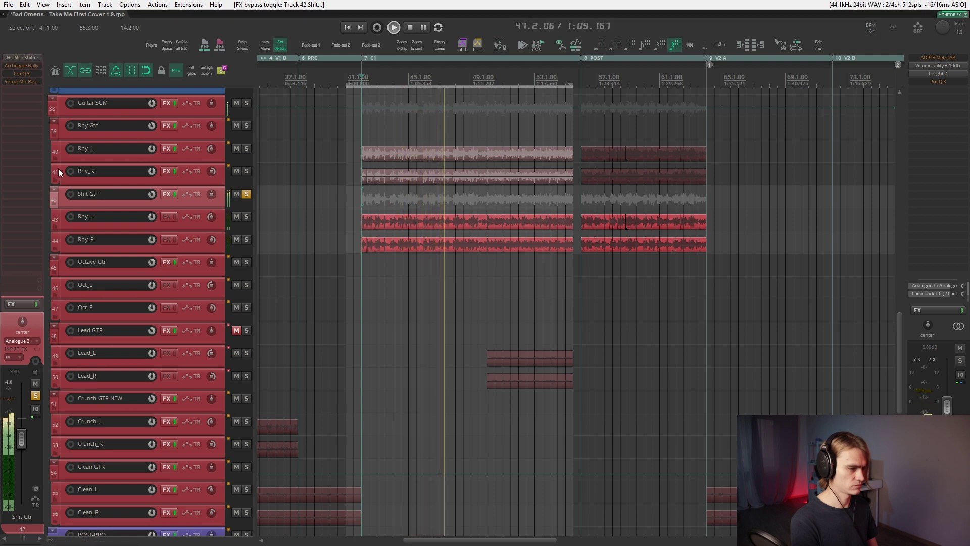
key(space)
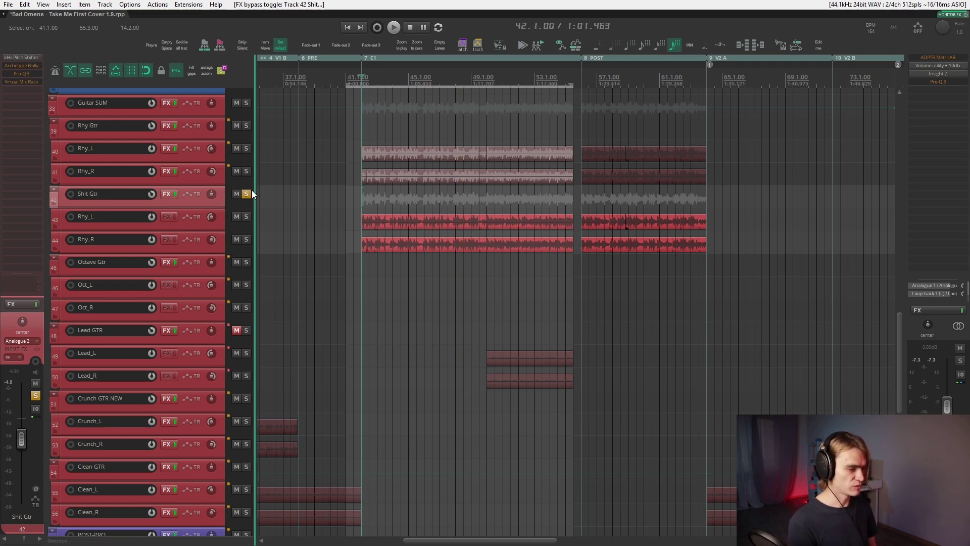
Step: Enable the Archetype Nolly plugin on the Shit Gtr track and open its window
click(221, 175)
click(225, 198)
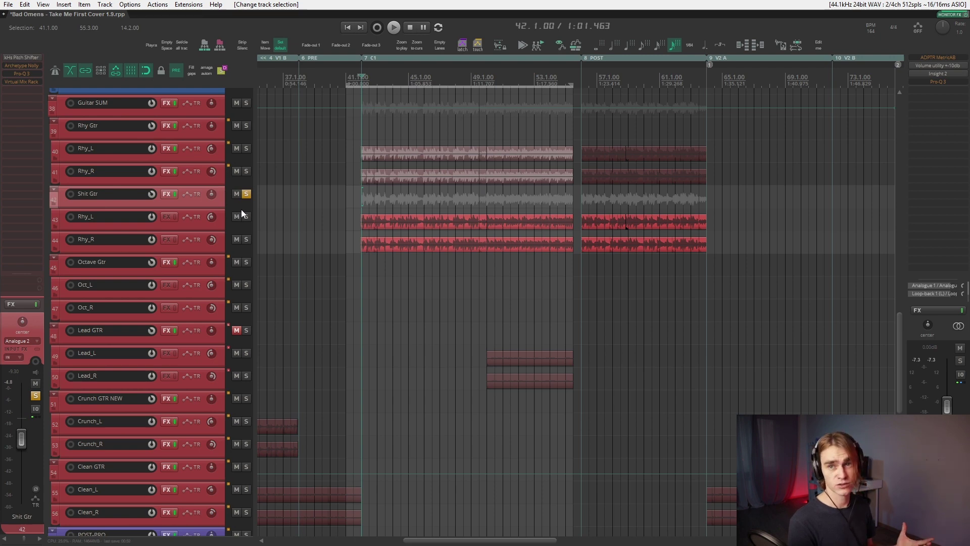
click(222, 174)
click(224, 197)
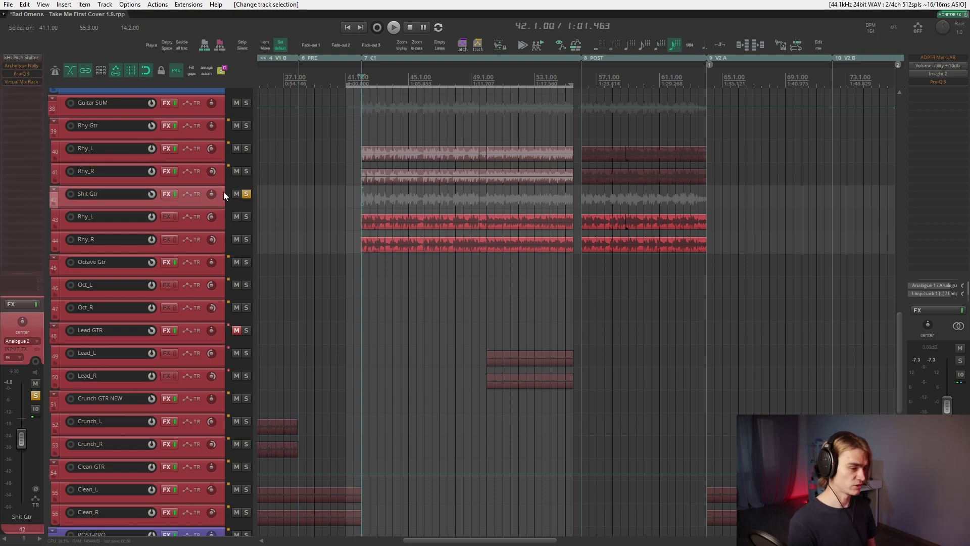
shift+click(27, 72)
click(21, 65)
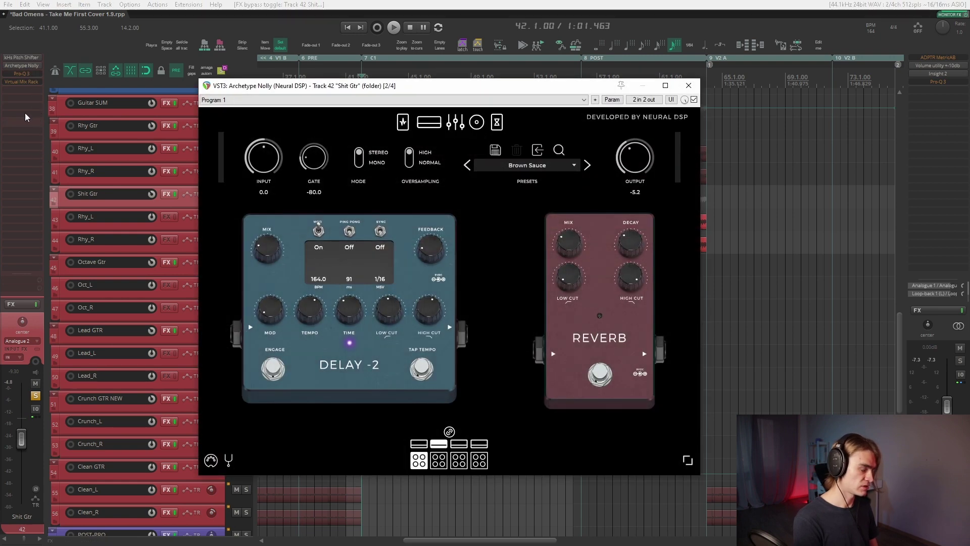
Step: Examine the Archetype Nolly's drive and compressor pedals, amp head settings and nine-band equalizer
drag(468, 94, 442, 96)
click(403, 124)
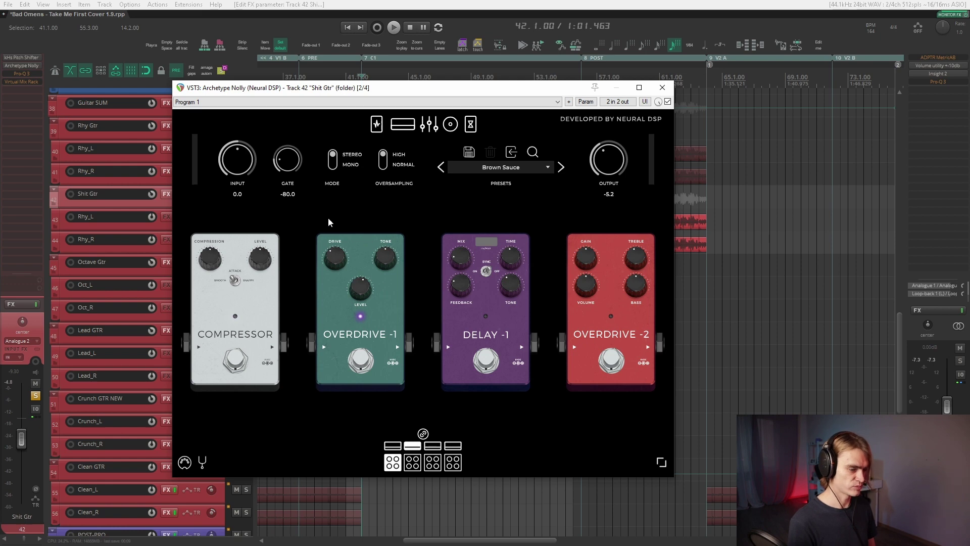
click(413, 446)
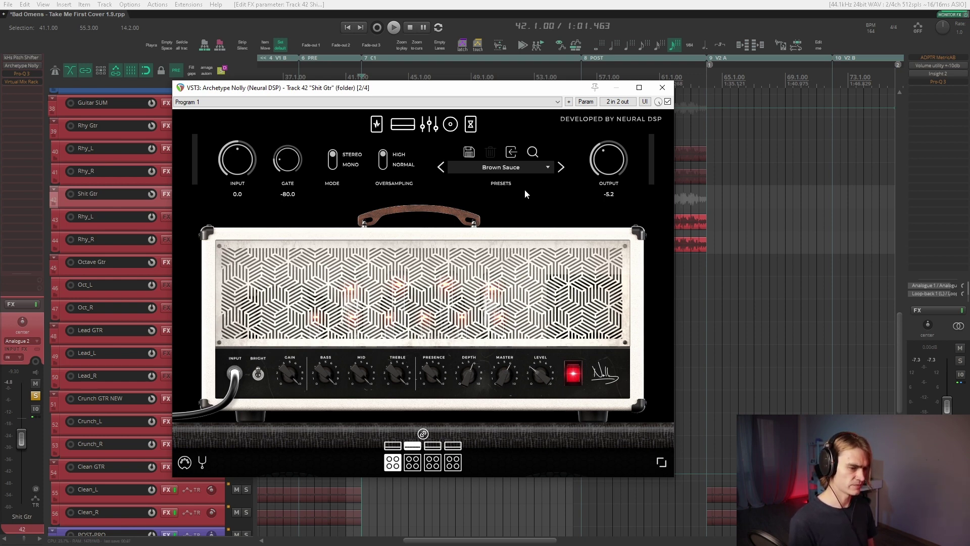
click(429, 124)
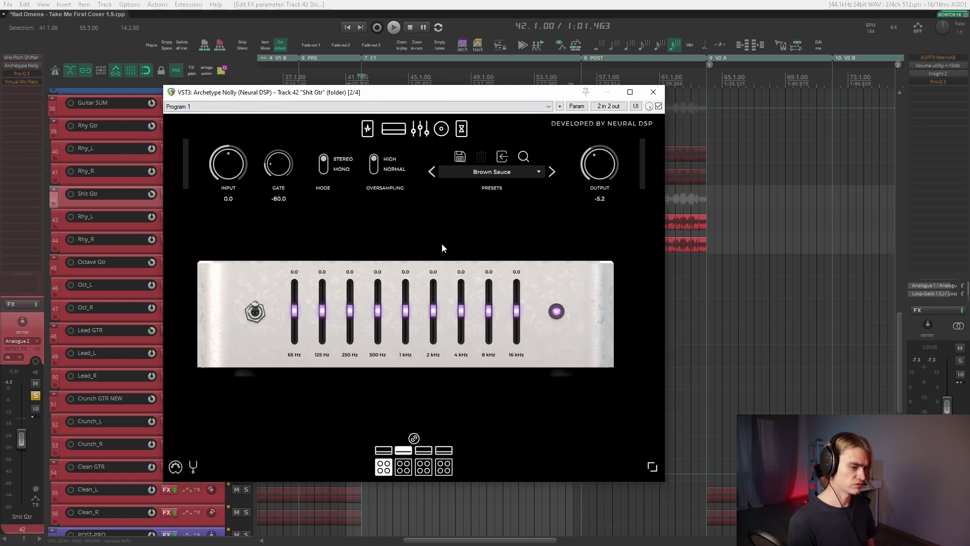
Step: Examine the Archetype Nolly's cabinet and microphone choices plus the Delay -2 and Reverb pedals, and close the plugin
click(444, 129)
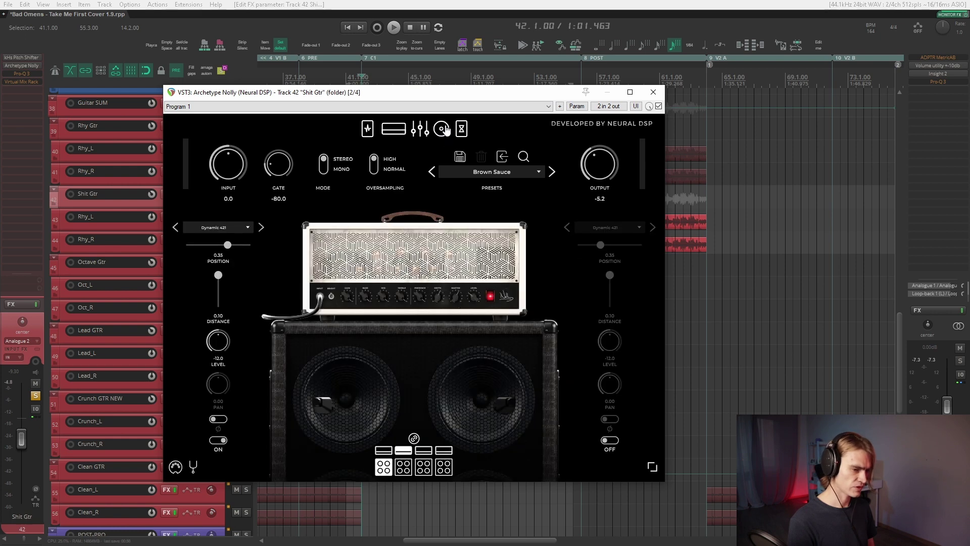
click(248, 228)
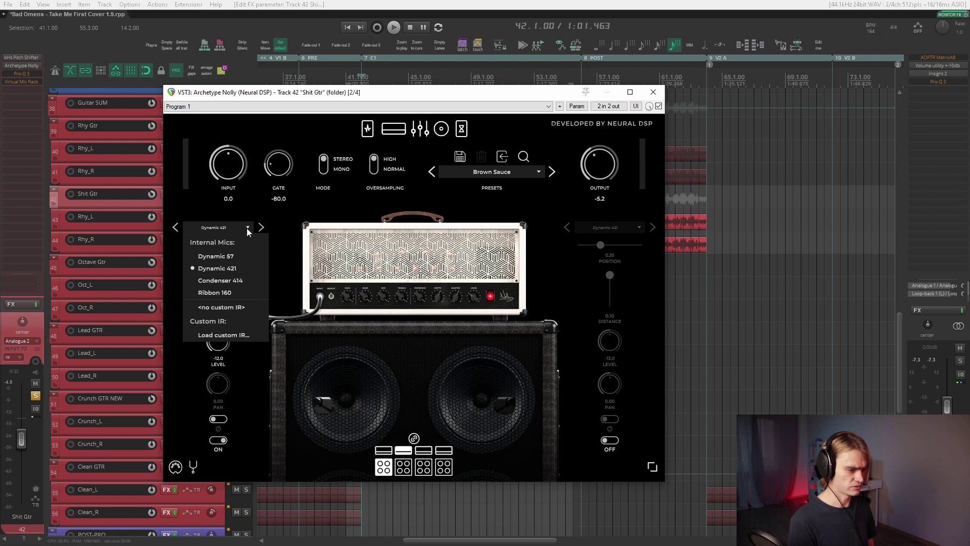
click(367, 128)
drag(478, 103, 467, 109)
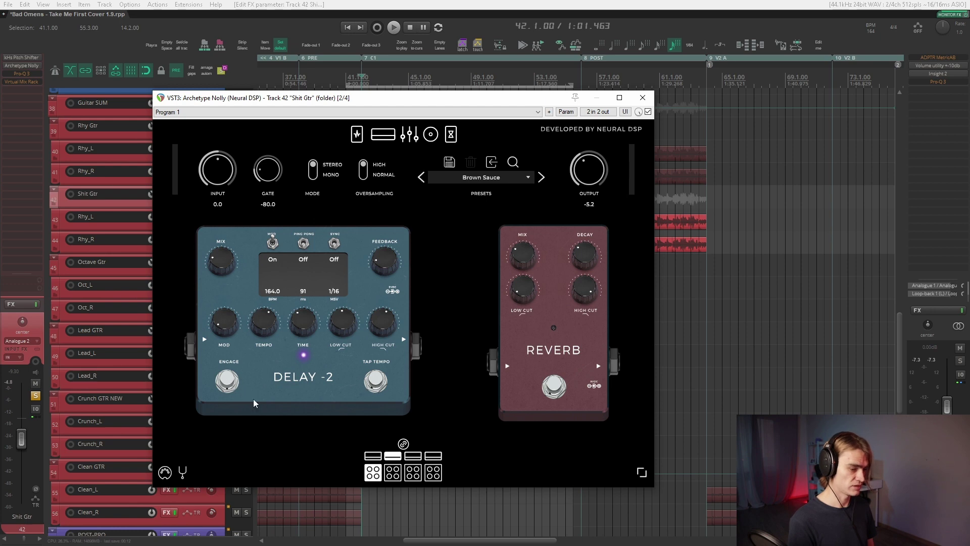
key(Escape)
Step: Play C1 on the soloed Shit Gtr track while bypassing and re-enabling Archetype Nolly to compare the sound
key(space)
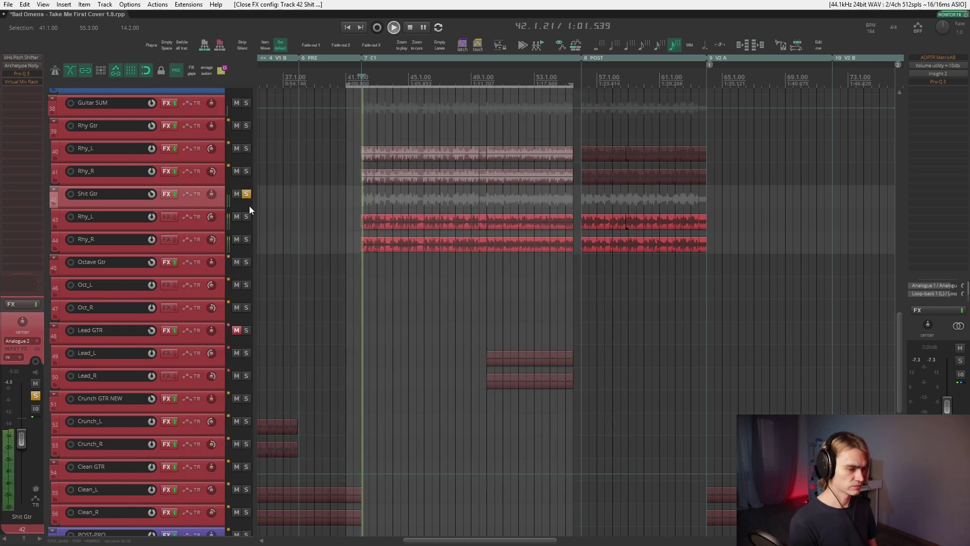
shift+click(28, 75)
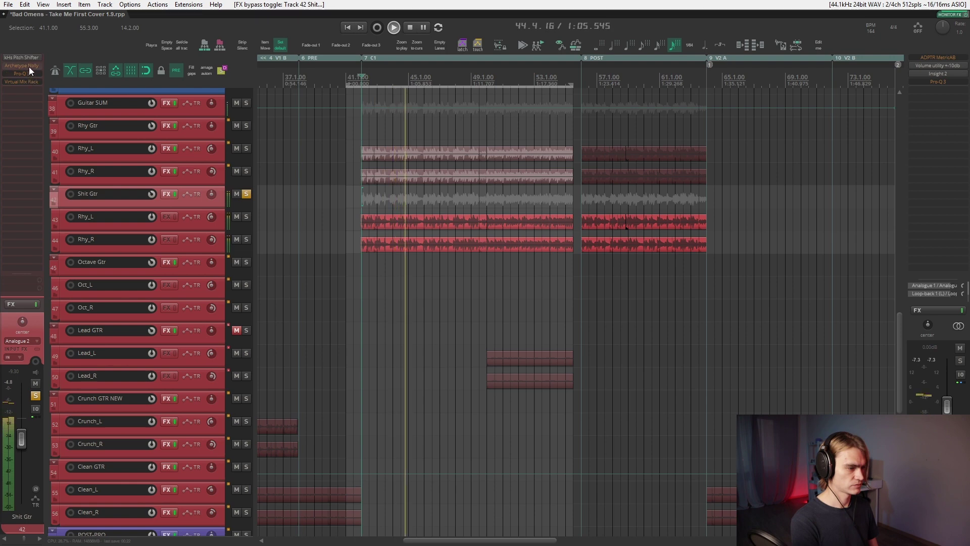
click(29, 66)
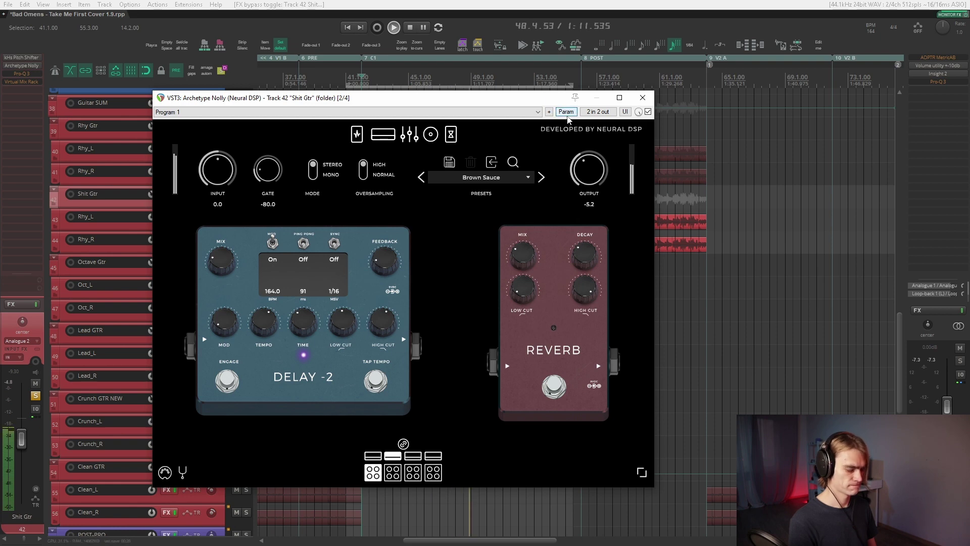
click(642, 99)
key(space)
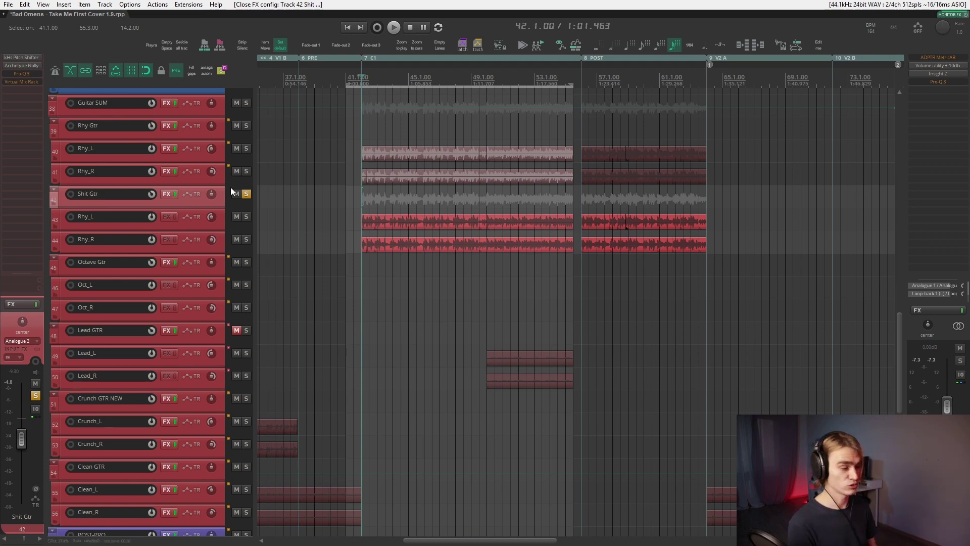
Step: Enable Pro-Q 3 on the Shit Gtr track and examine its low cut and three bell boosts
click(25, 74)
drag(566, 74, 495, 101)
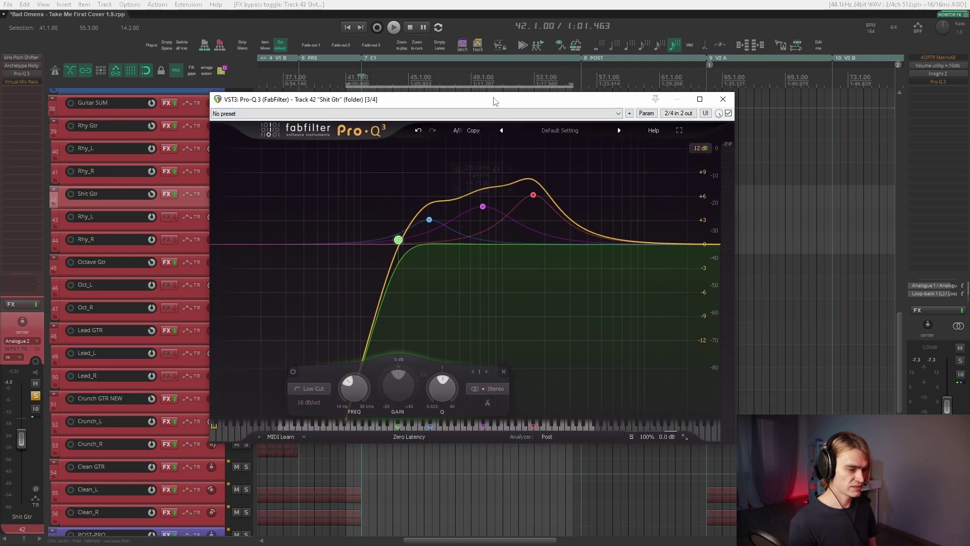
click(430, 219)
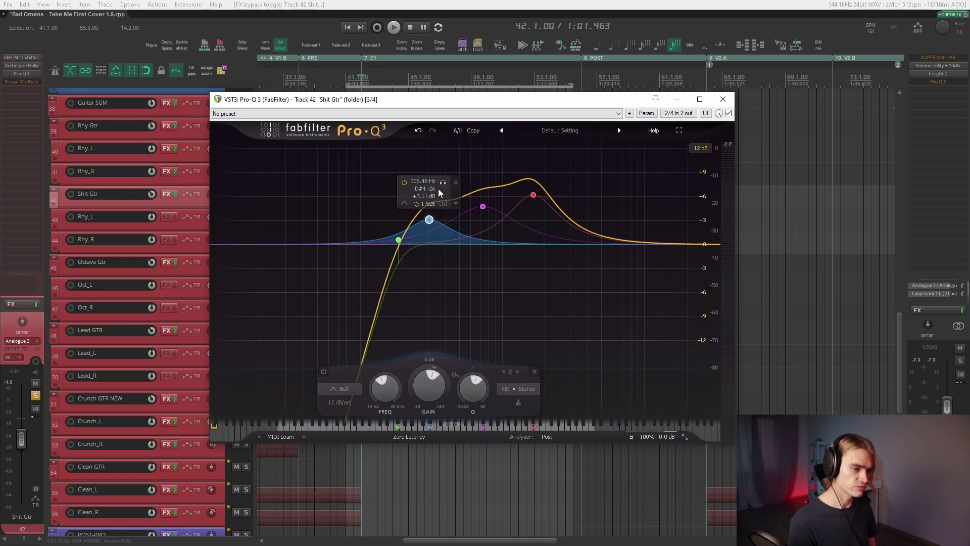
mouse_move(533, 195)
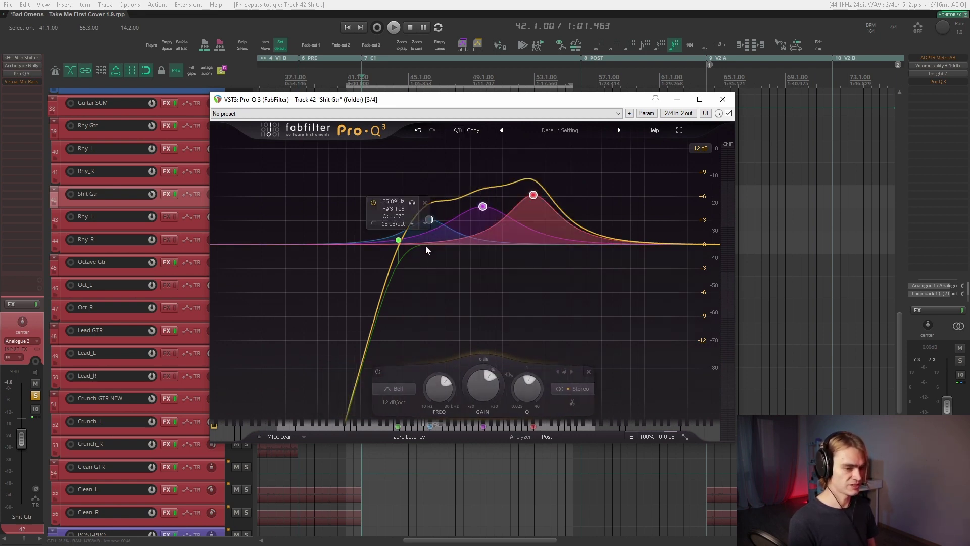
click(484, 207)
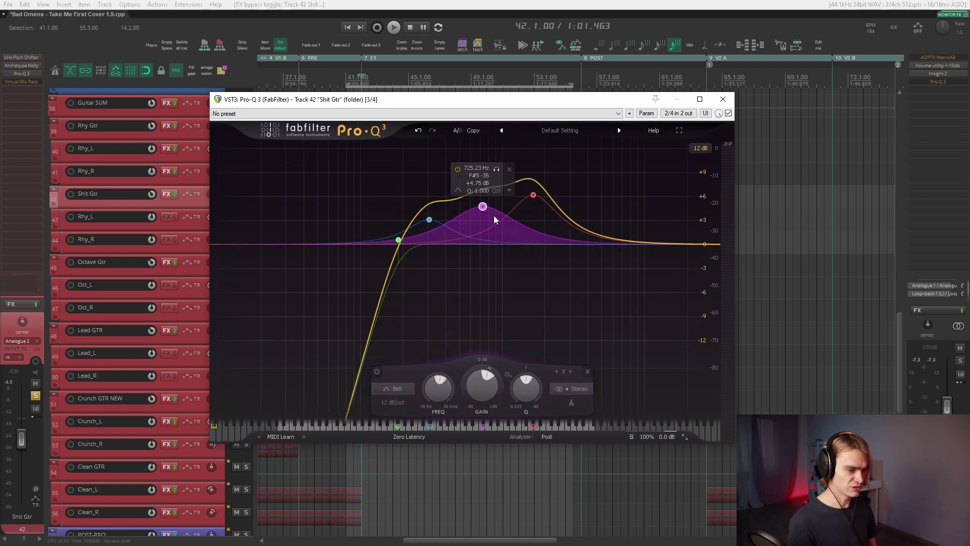
click(533, 195)
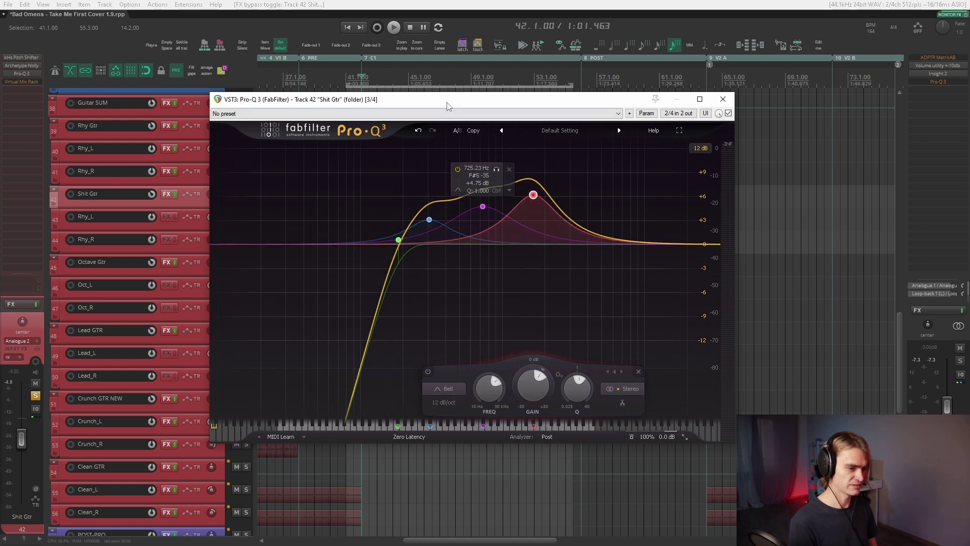
click(365, 241)
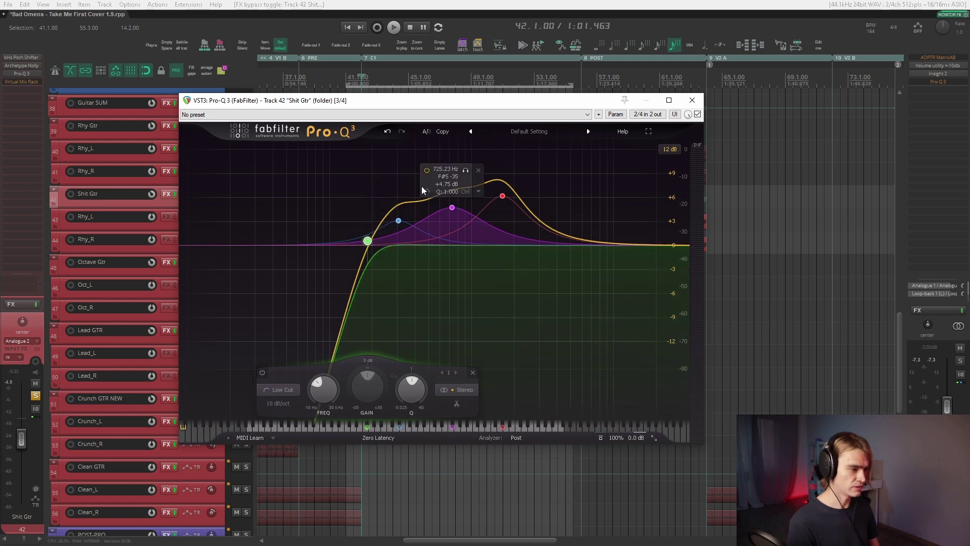
click(398, 221)
Step: Play C1 and audition each of Pro-Q 3's three bell bands in solo
key(space)
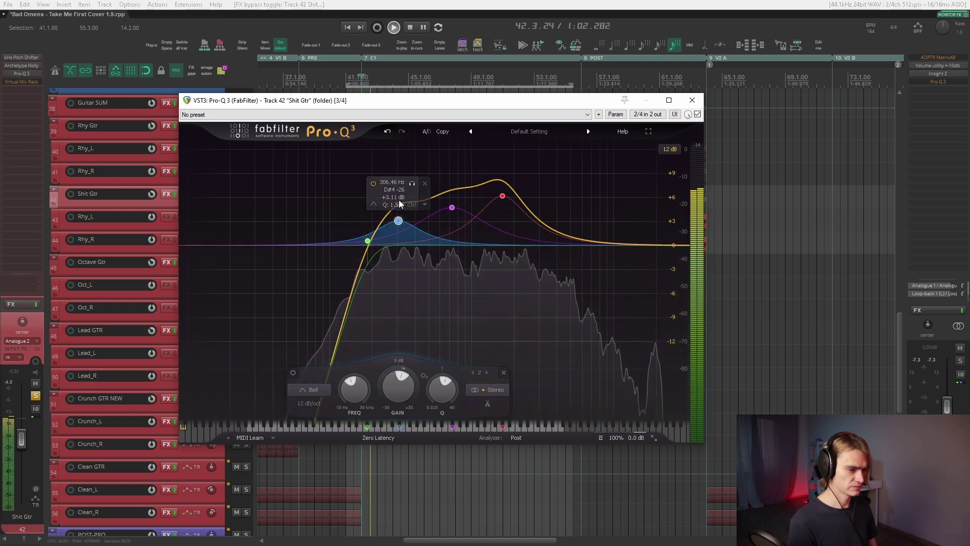
click(413, 182)
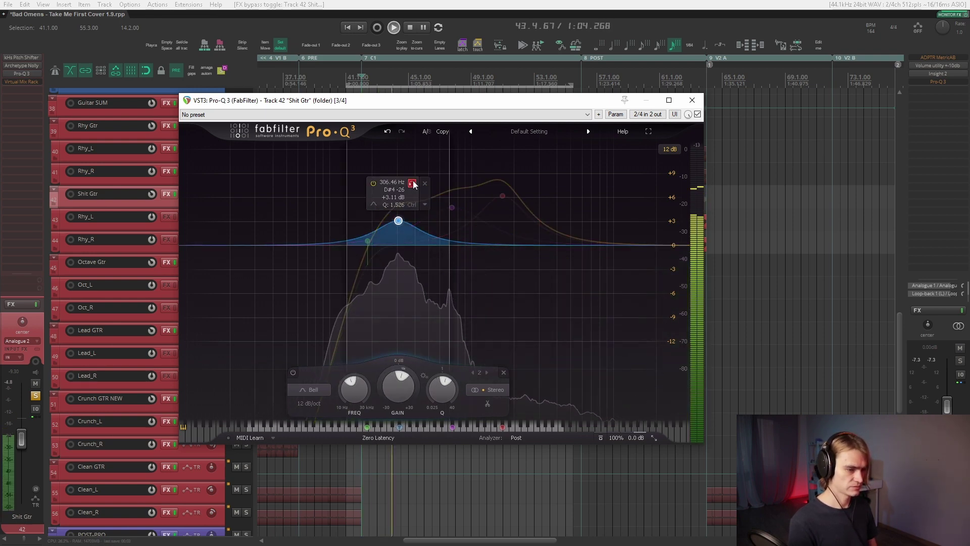
click(452, 207)
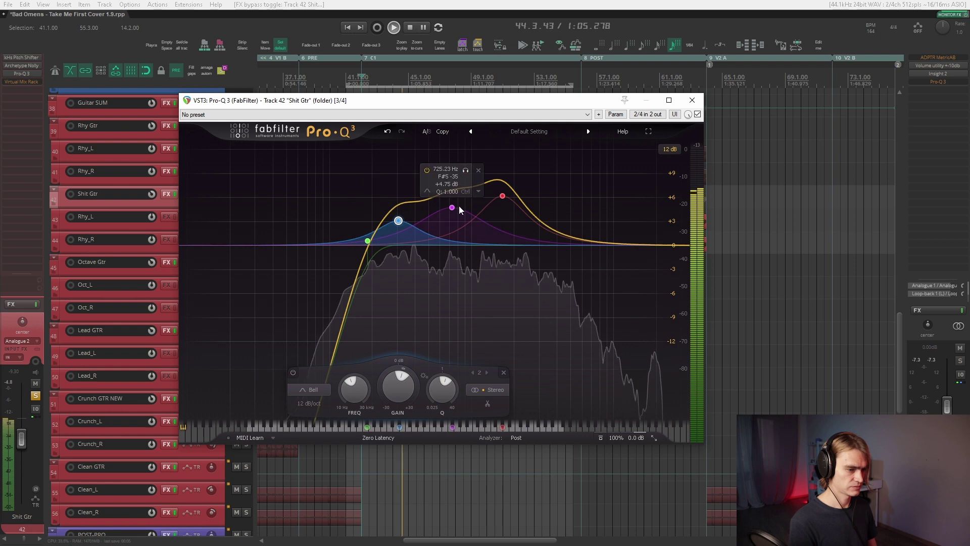
click(466, 170)
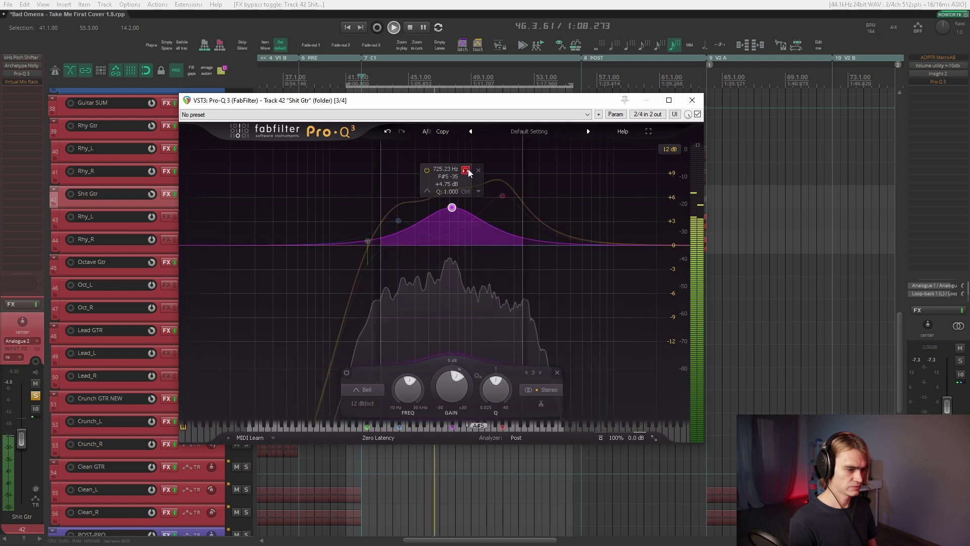
click(502, 196)
click(516, 160)
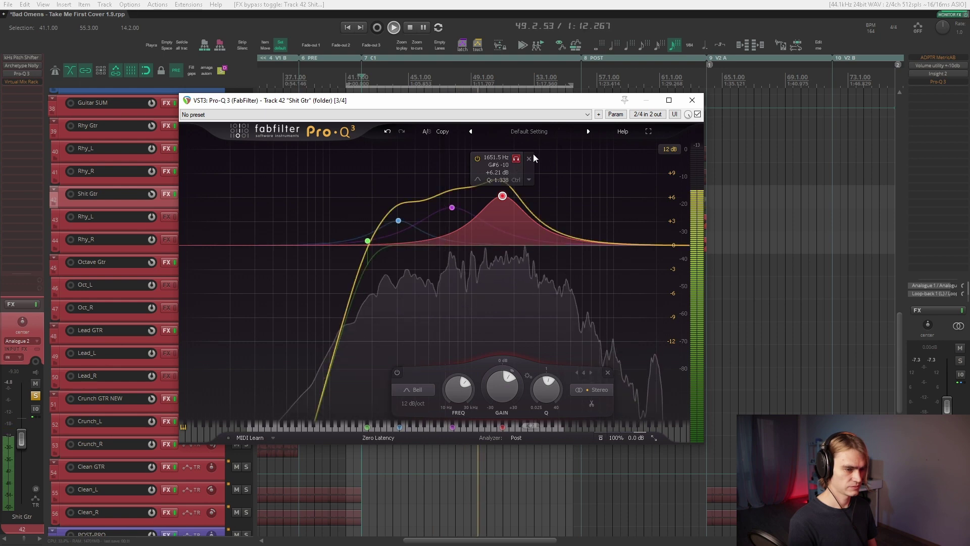
Step: Compare Pro-Q 3's low cut switched off and on during playback, audition it in solo, and close the plugin
click(398, 220)
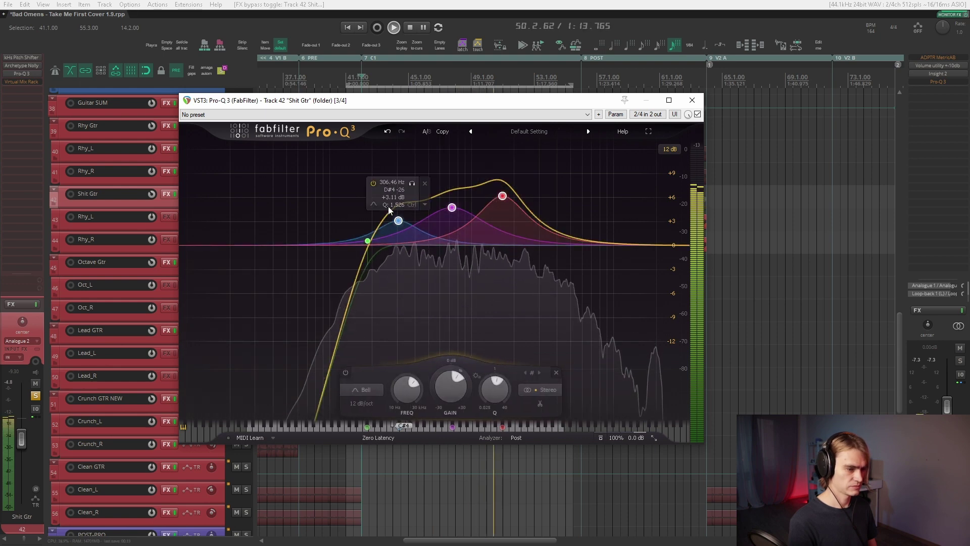
click(372, 183)
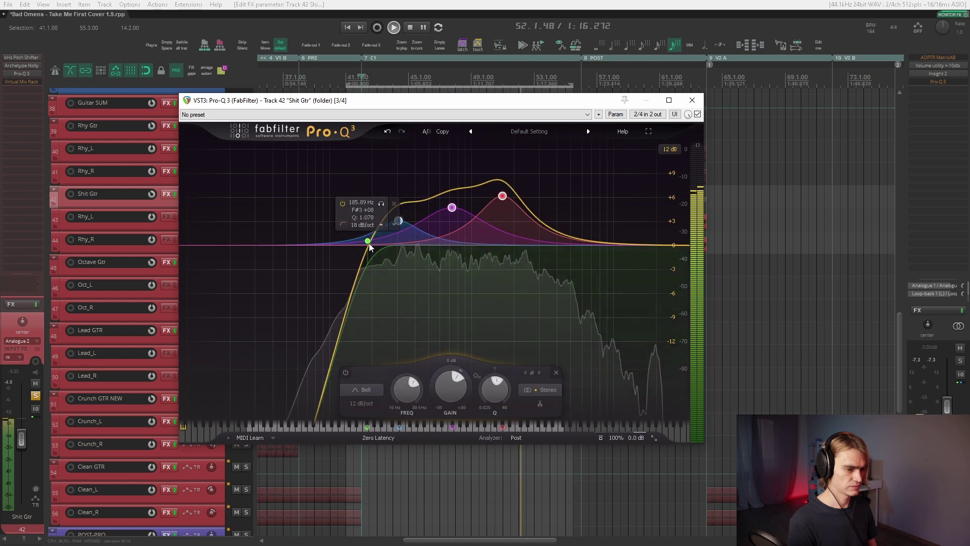
click(344, 203)
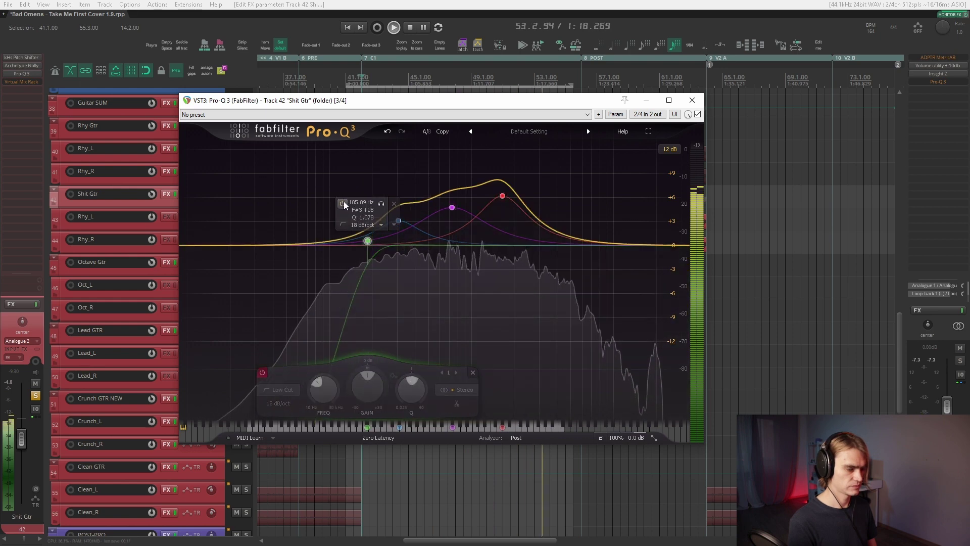
click(343, 203)
click(382, 203)
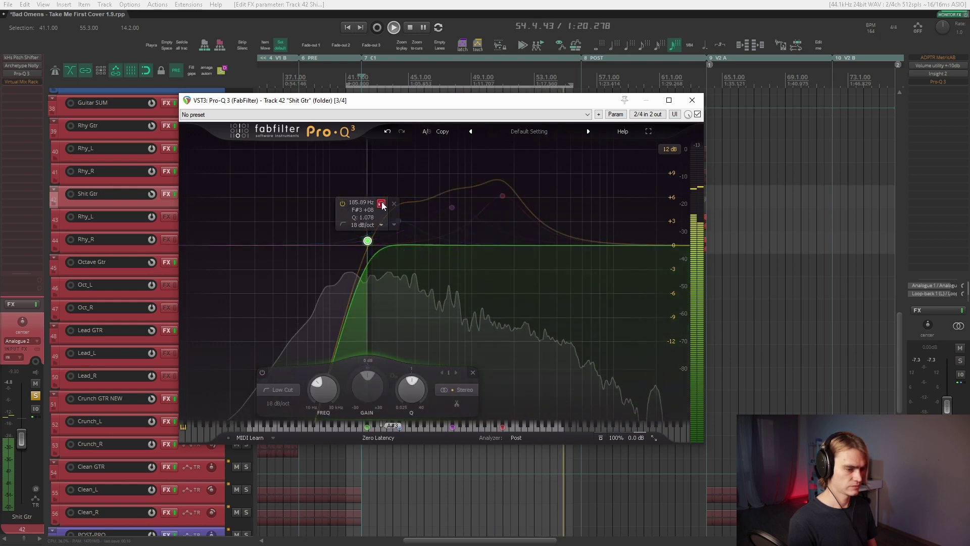
key(Escape)
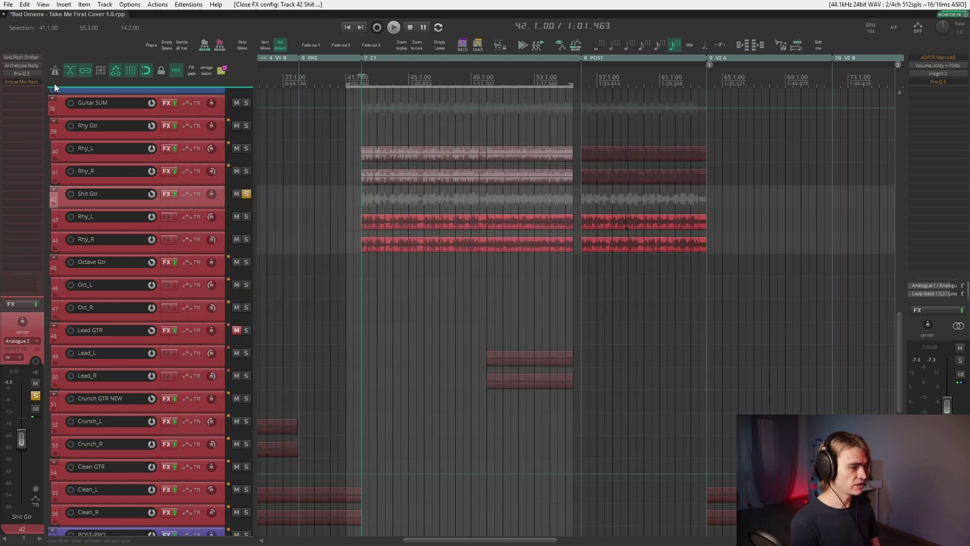
Step: Enable Virtual Mix Rack on the Shit Gtr track and examine its Virtual Channel, FG-S equalizer and Trimmer modules
key(b)
click(30, 80)
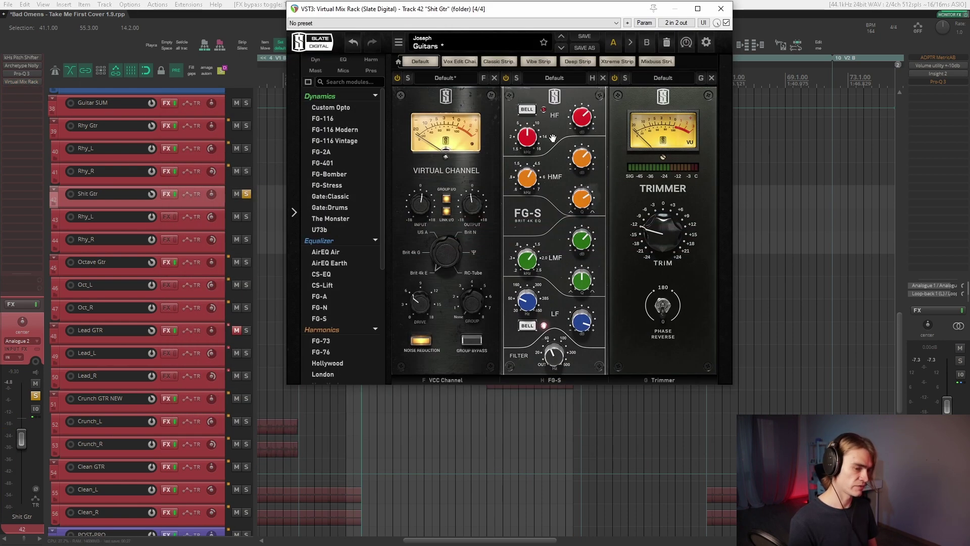
drag(548, 7, 466, 91)
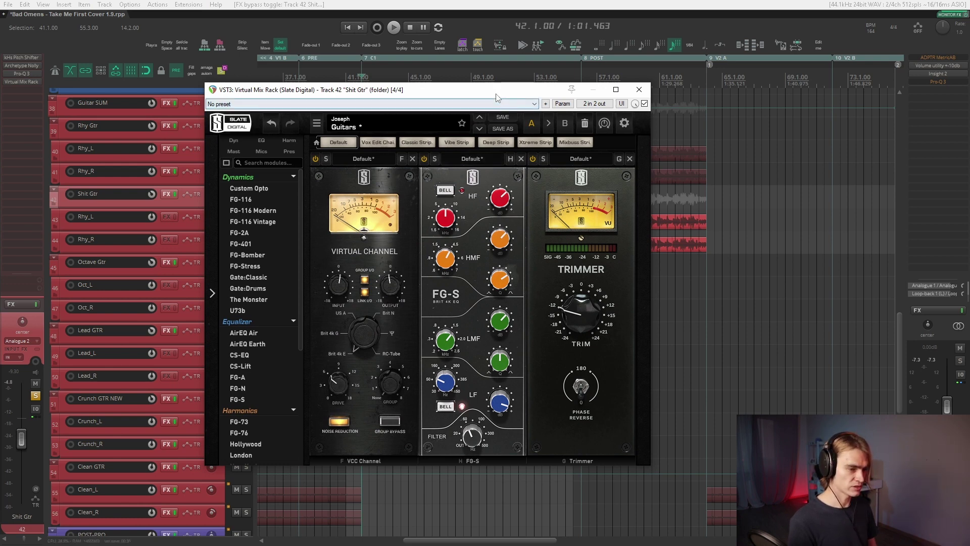
drag(505, 90, 476, 91)
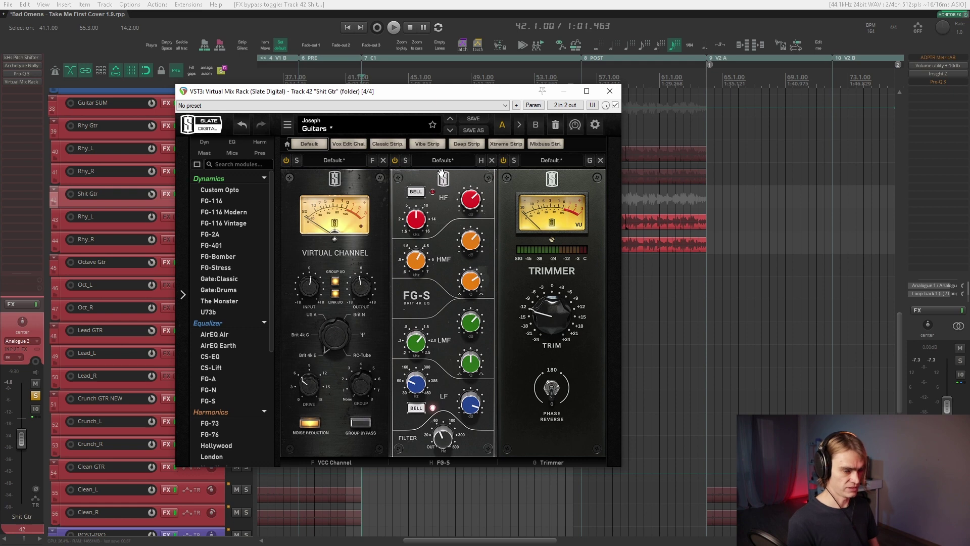
mouse_move(477, 207)
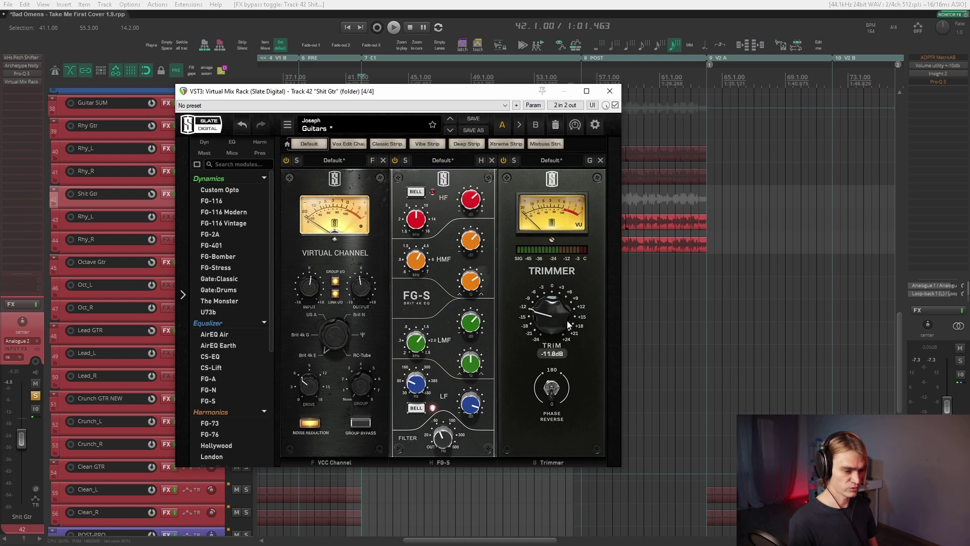
drag(510, 96, 503, 106)
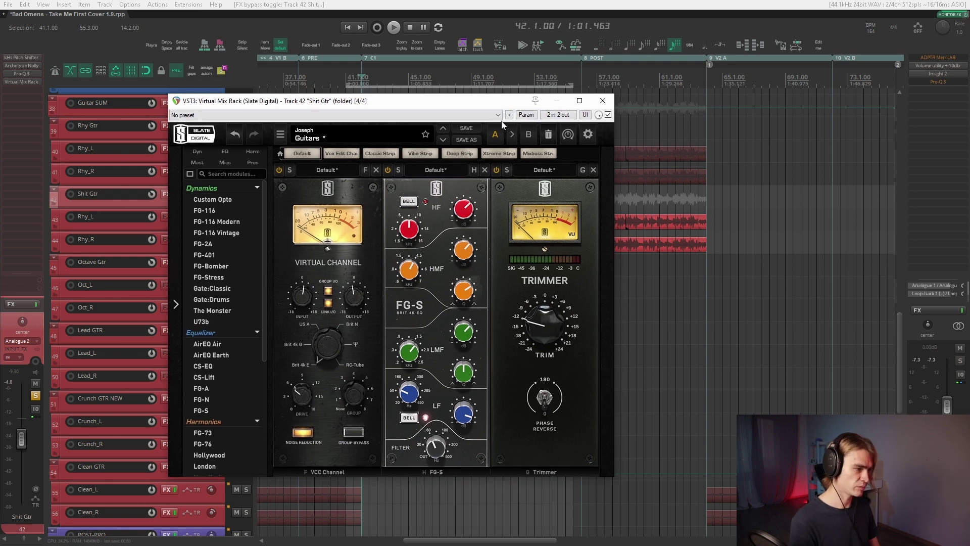
Step: Play C1 with Virtual Mix Rack bypassed and re-enabled for comparison, stop playback and close the plugin
click(608, 116)
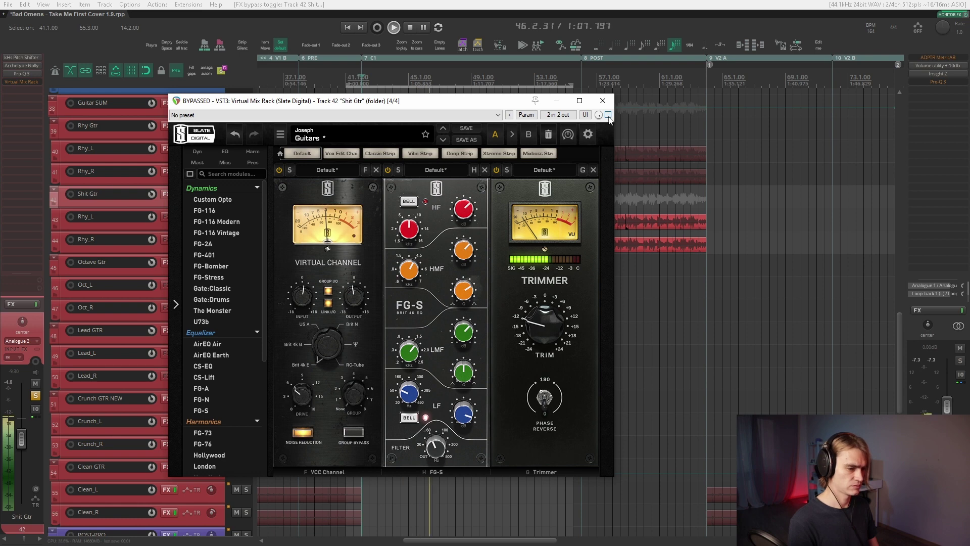
click(608, 115)
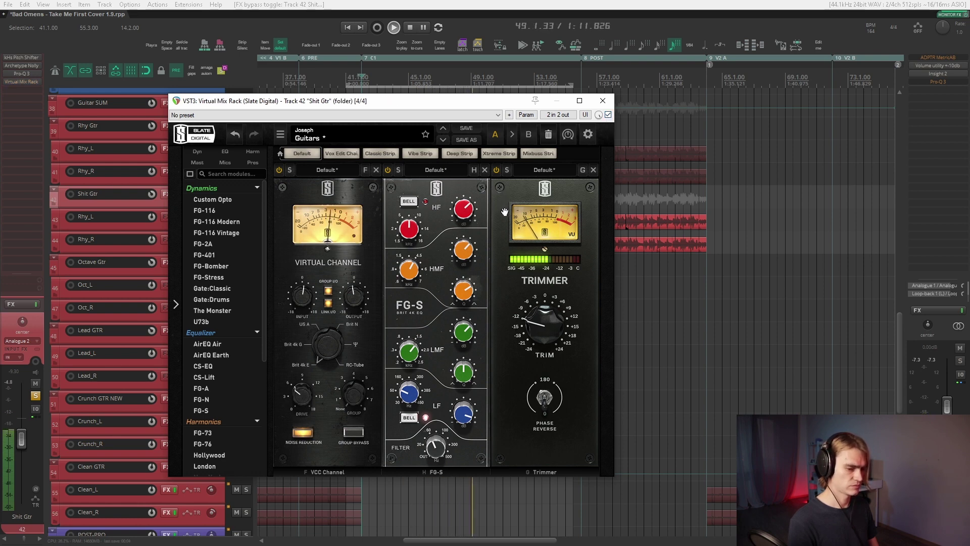
key(space)
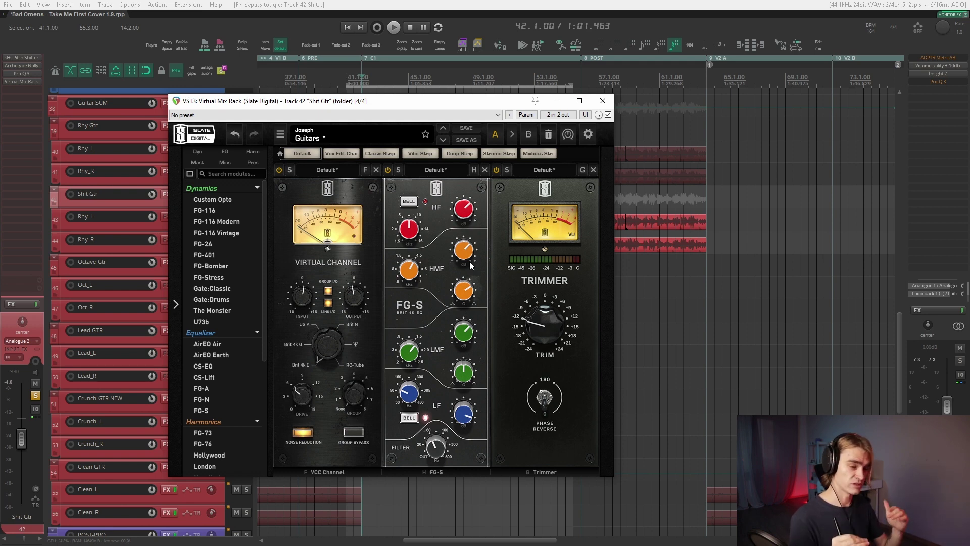
key(Escape)
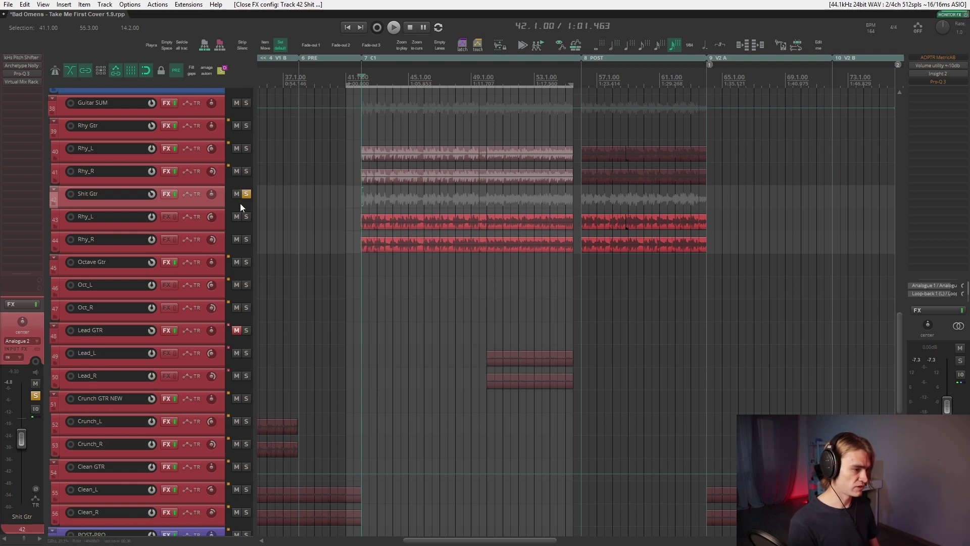
Step: Play C1 with only the Shit Gtr track soloed, and stop playback
key(space)
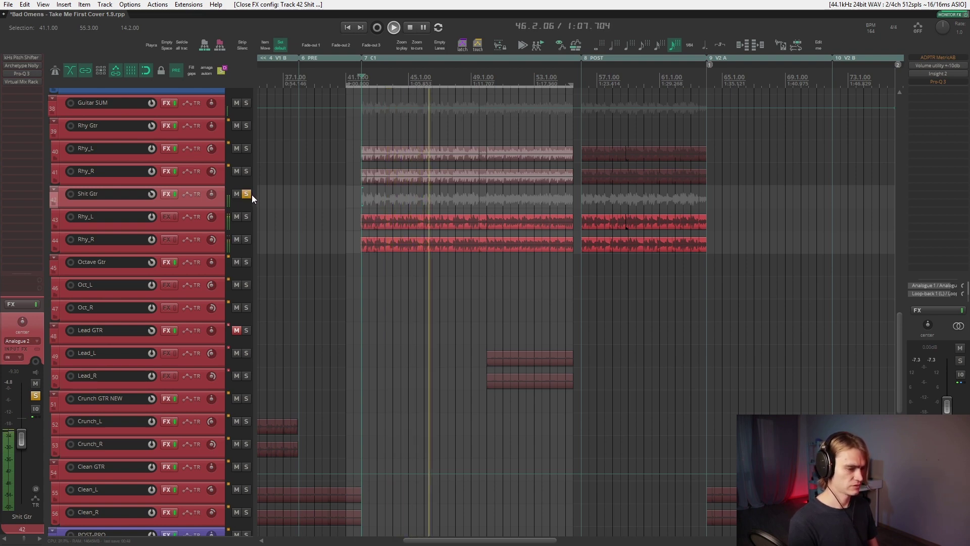
key(space)
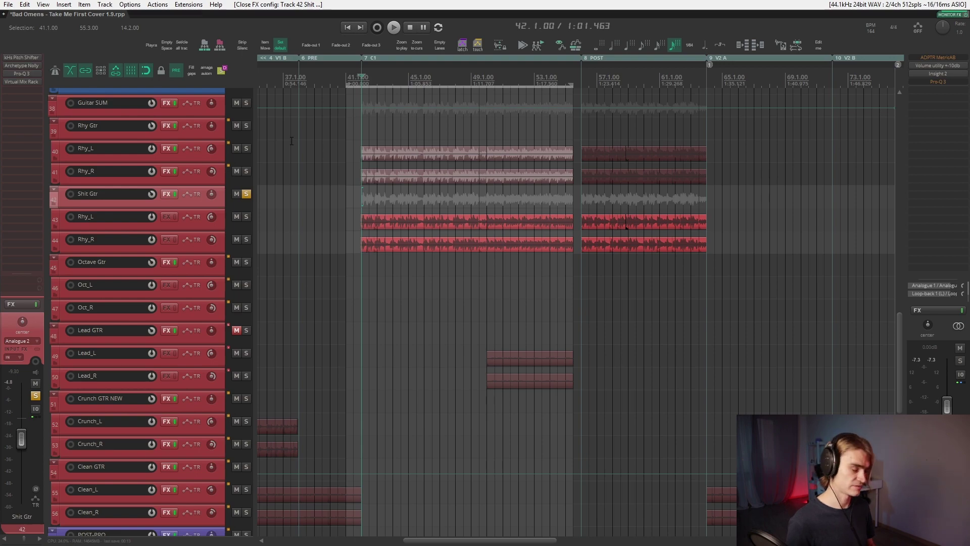
Step: Solo Rhy Gtr alongside Shit Gtr, play C1 with the Shit Gtr volume lowered to -inf for comparison, and undo that volume change
click(246, 125)
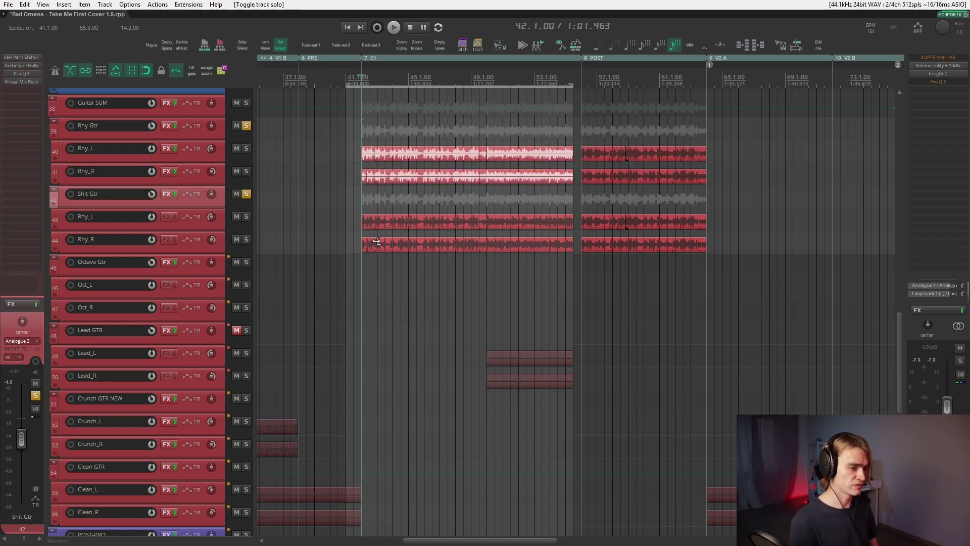
key(space)
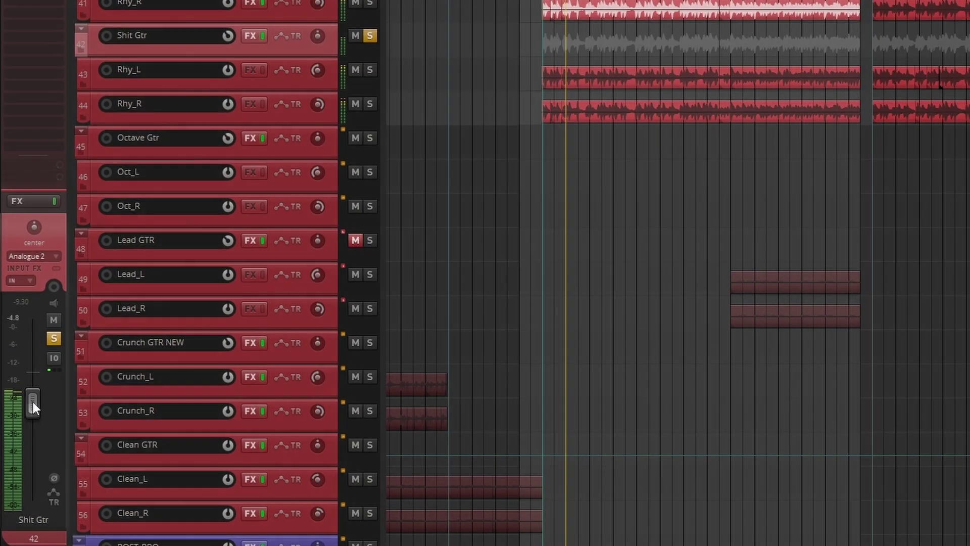
drag(33, 399, 37, 497)
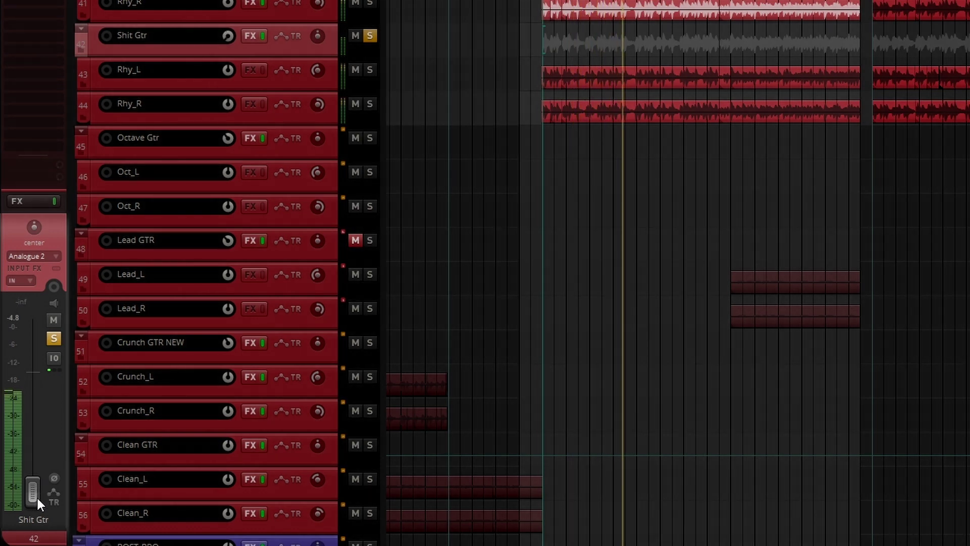
key(ctrl+z)
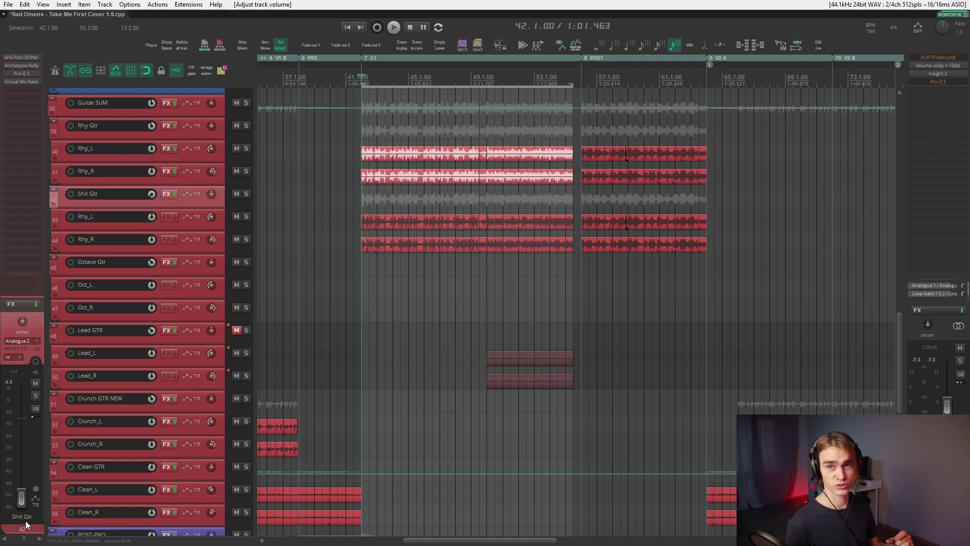
Step: Play C1 in the full mix, compare the Shit Gtr volume at -9.30 dB and -inf, restore -9.30 dB, and stop playback
key(space)
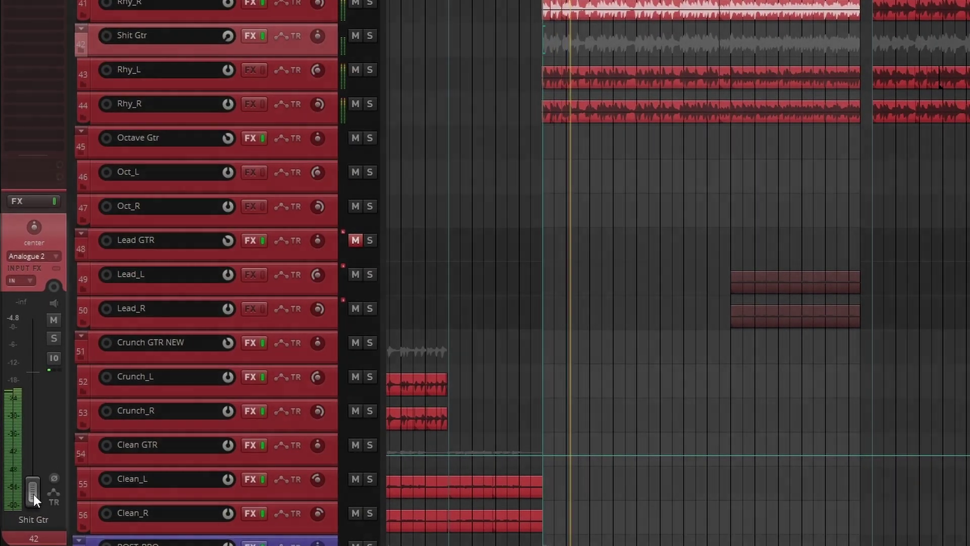
drag(33, 494, 31, 404)
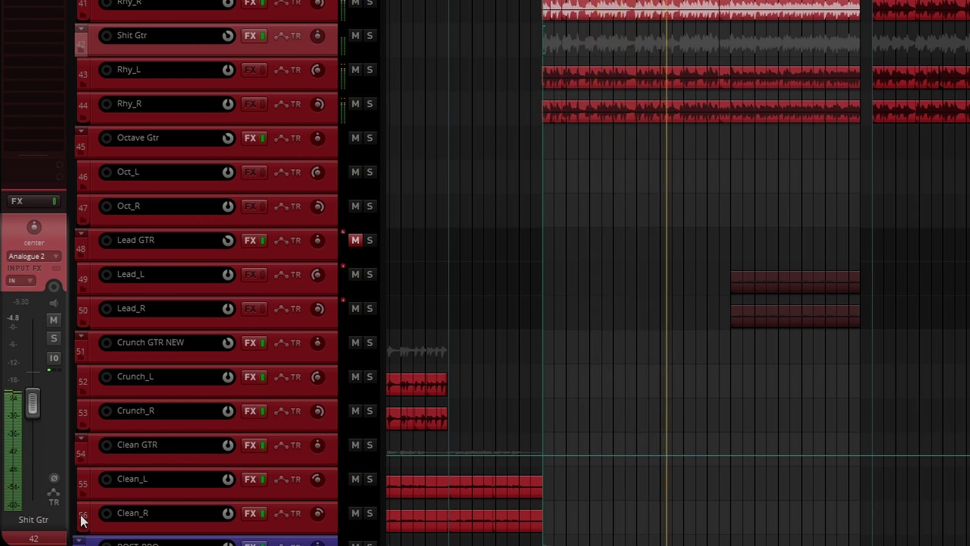
drag(32, 396, 36, 509)
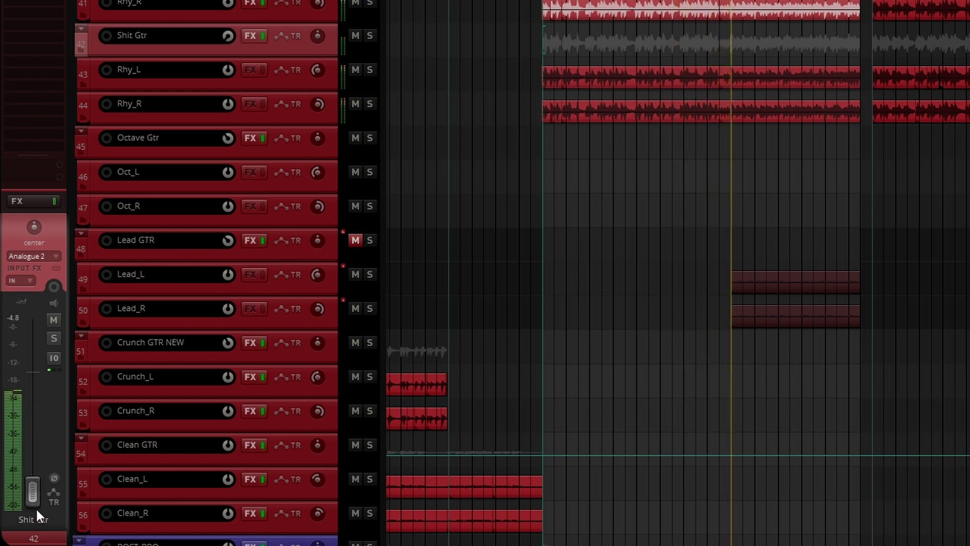
key(ctrl+z)
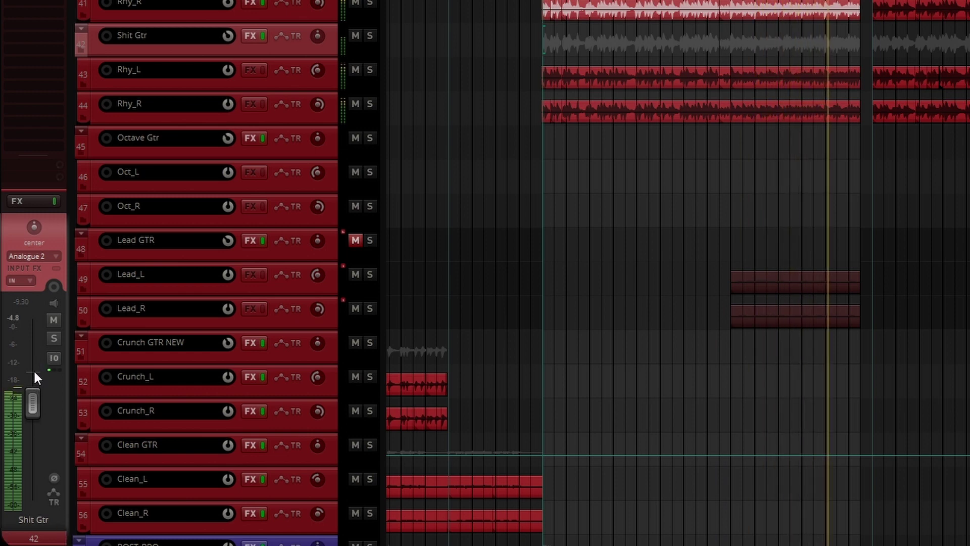
key(space)
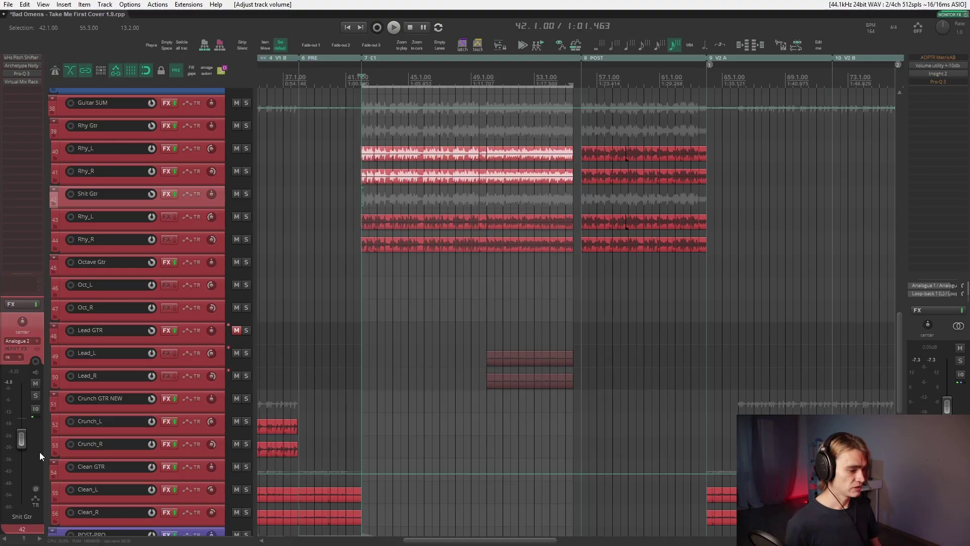